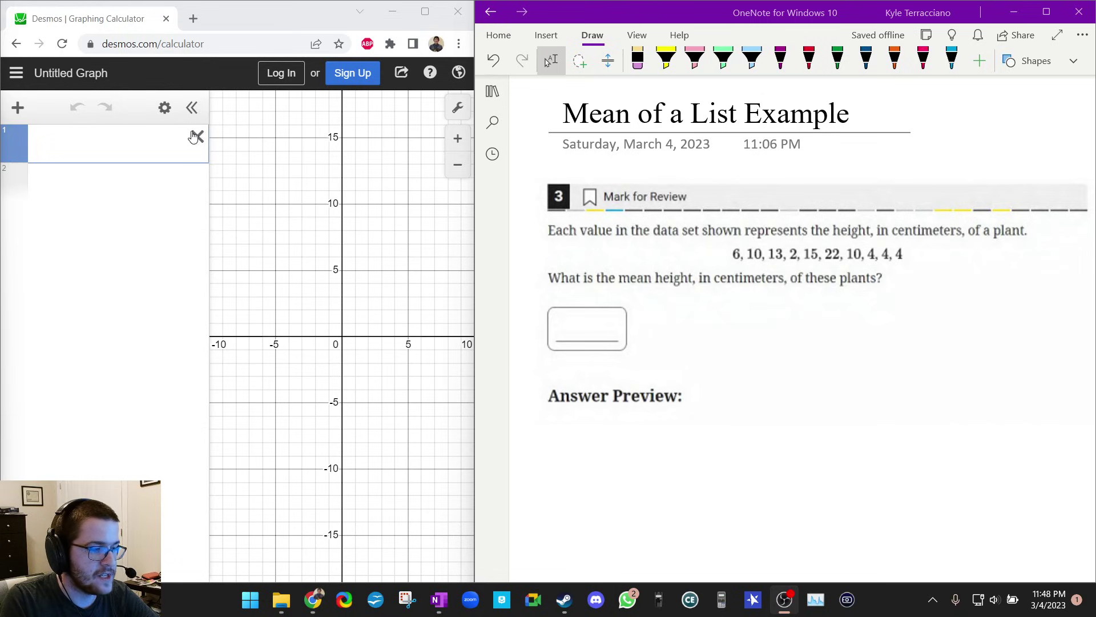
- Enter mean(6,10,13,2,15,22,10,4,4,4) in the first Desmos row, which evaluates to 9
click(98, 145)
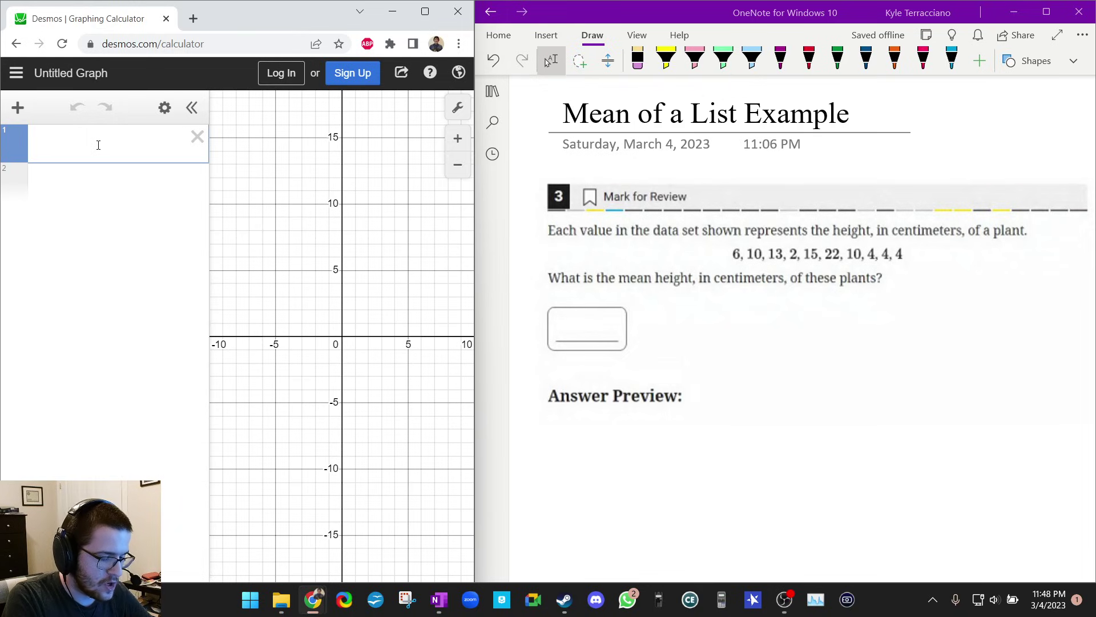
text(mean)
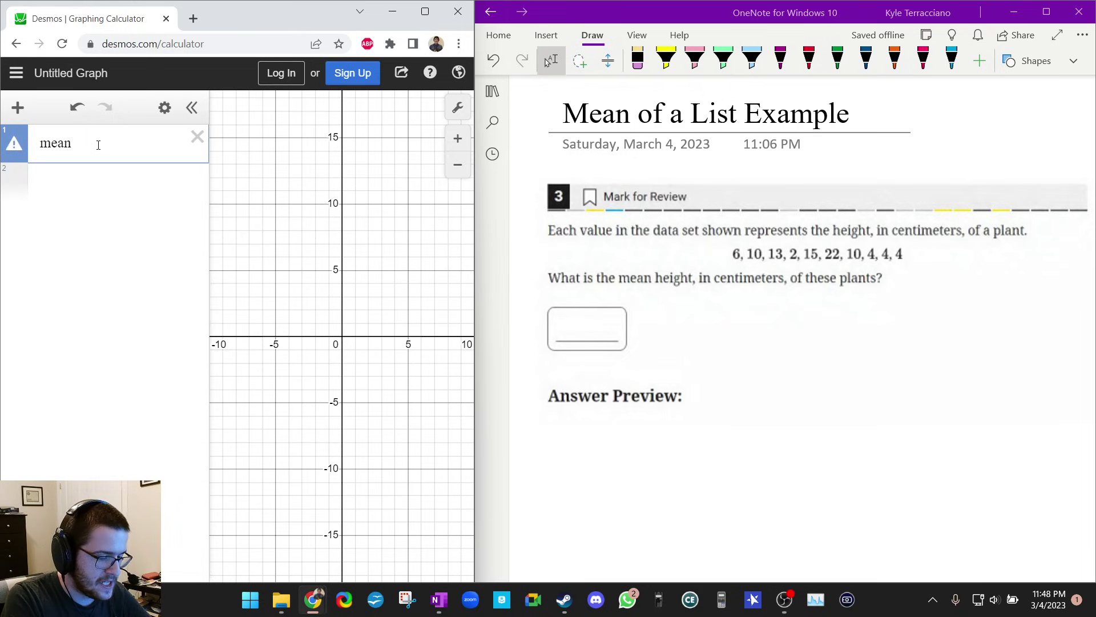
text(()
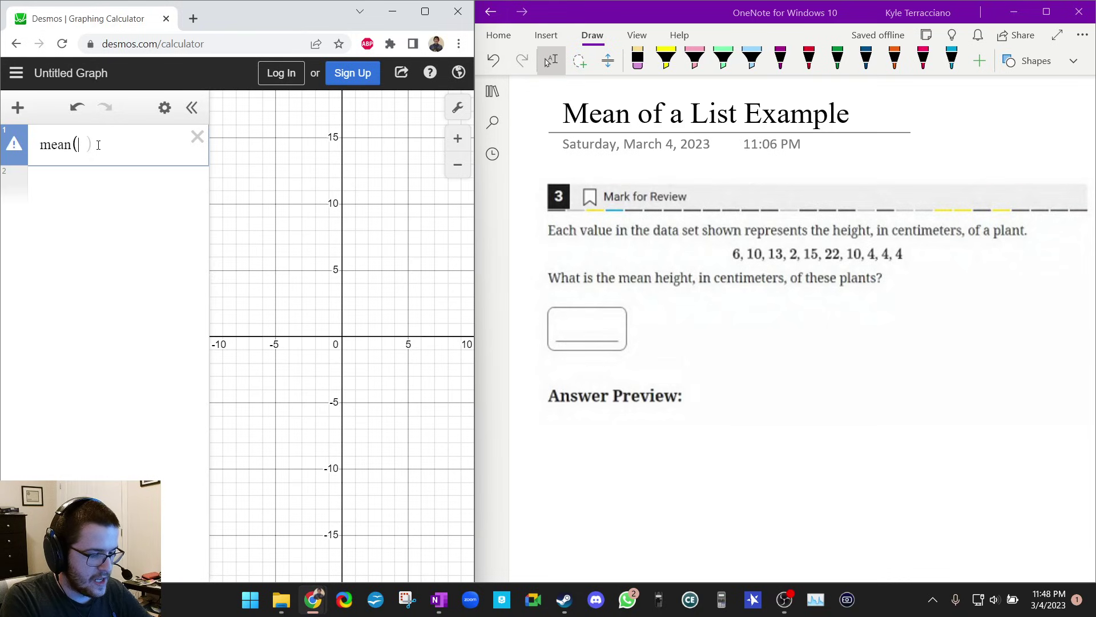
text(6,10)
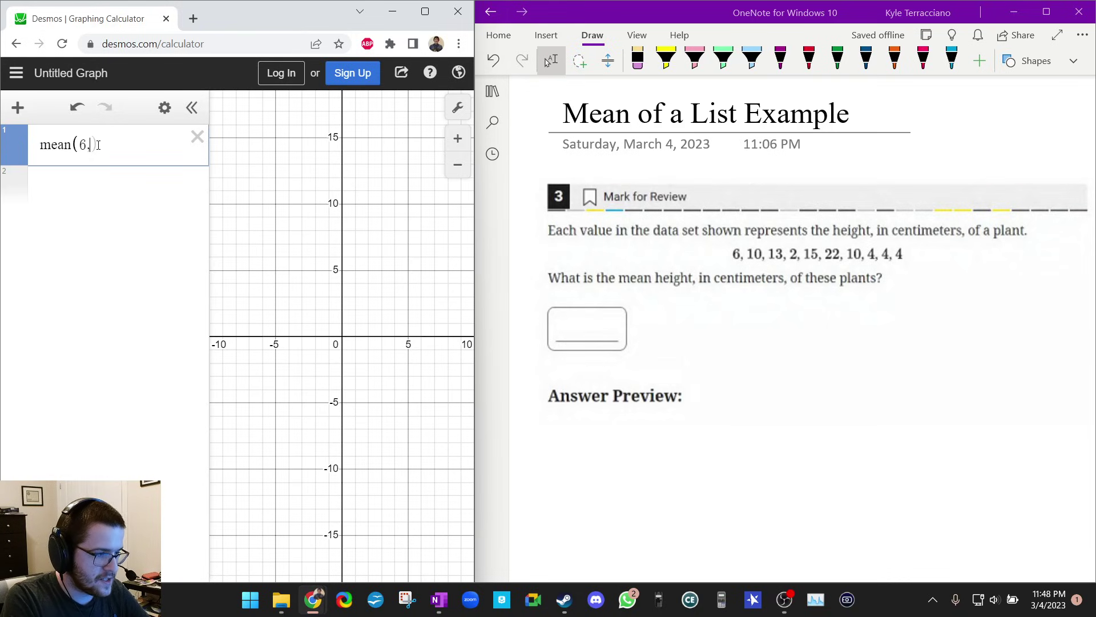
text(,13,2)
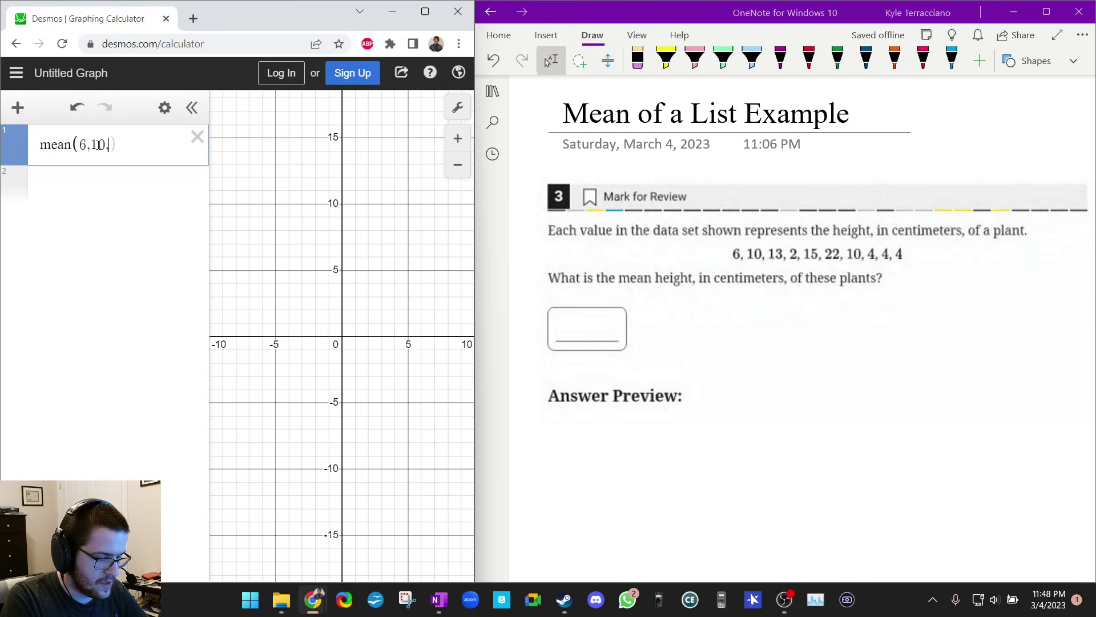
text(,15,2)
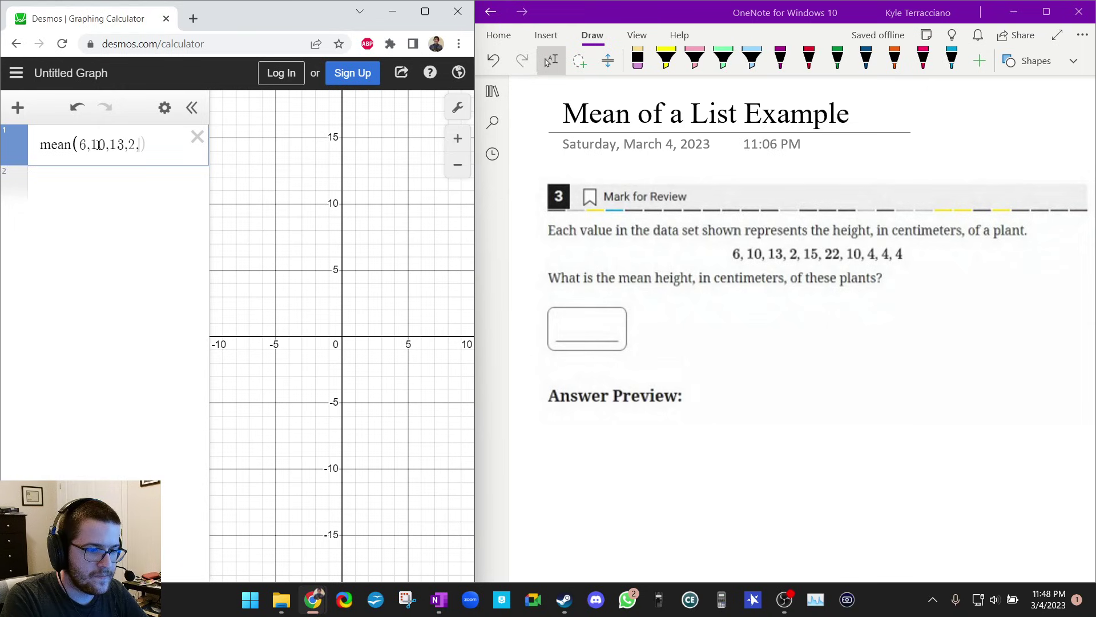
text(2)
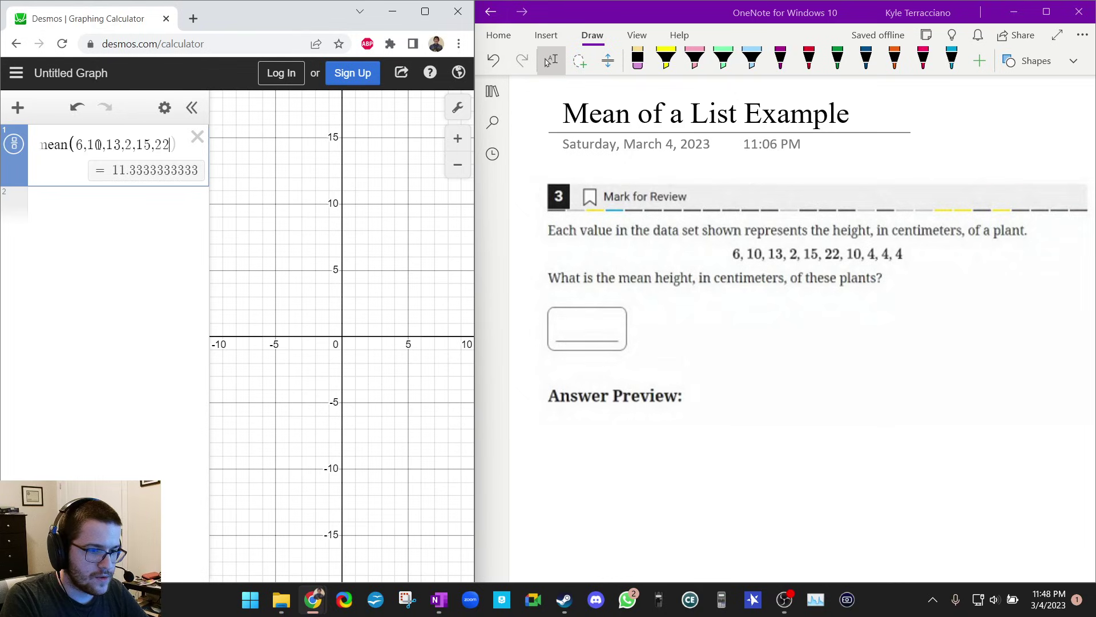
text(,10)
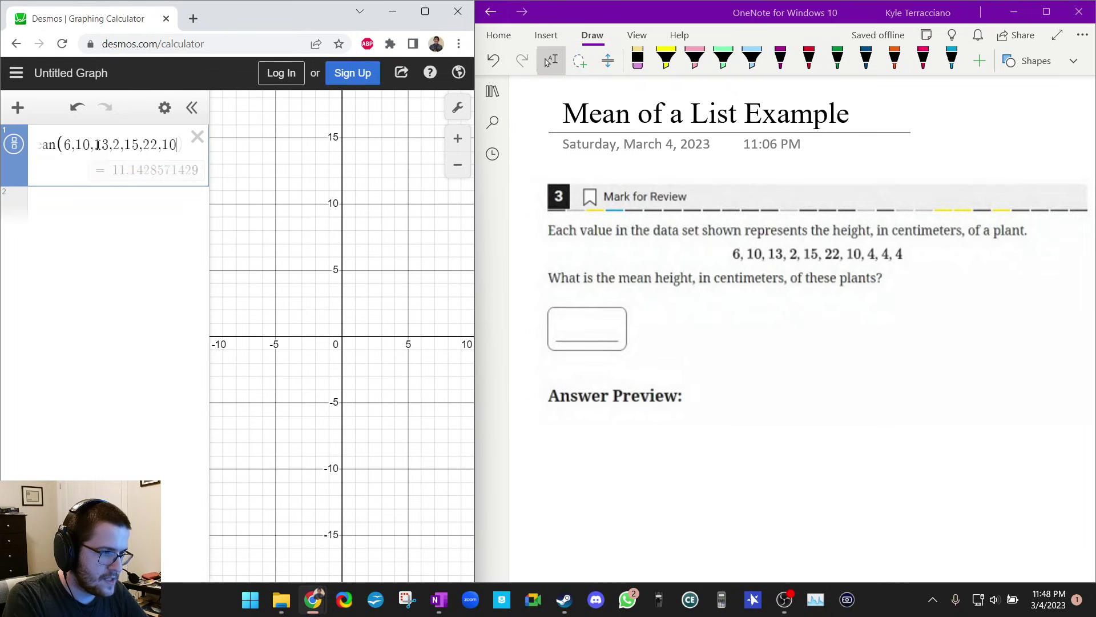
text(,4)
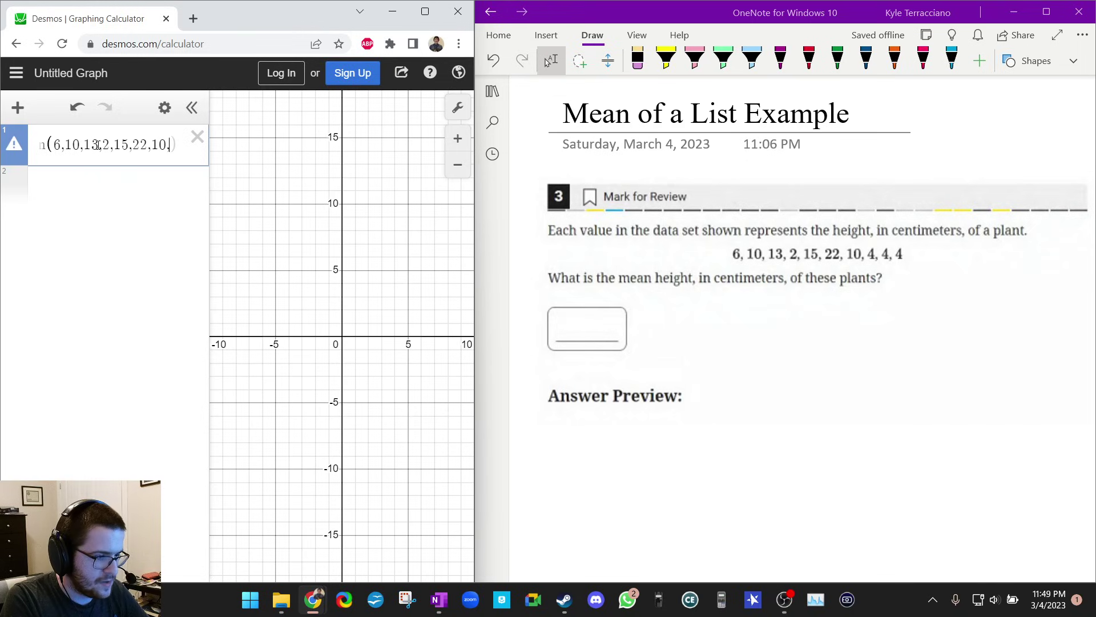
text(,4,4,)
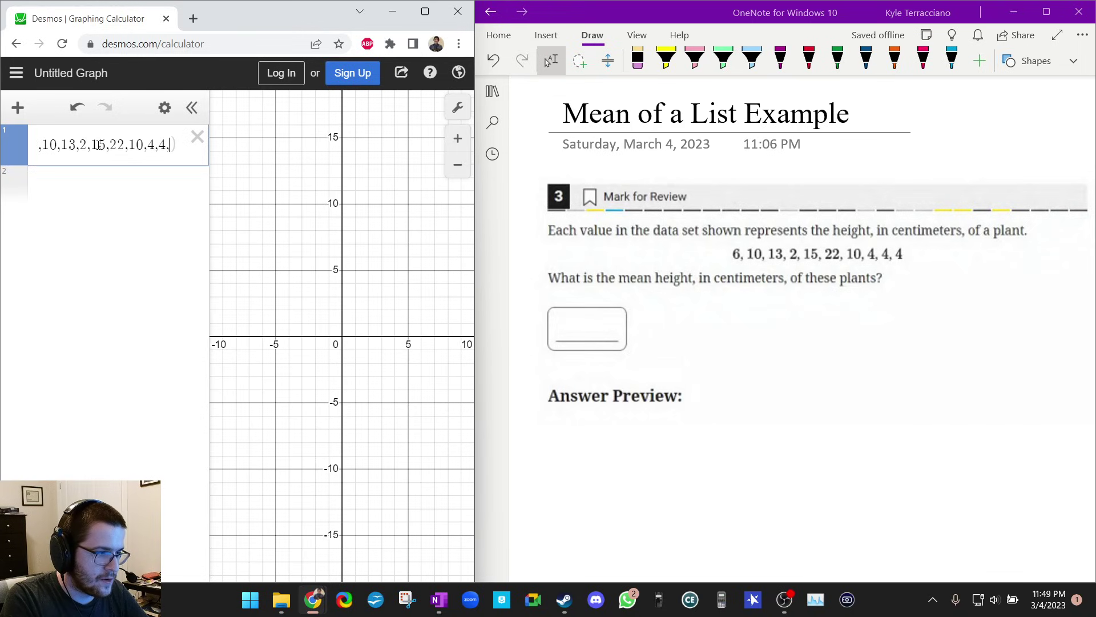
text())
key(Return)
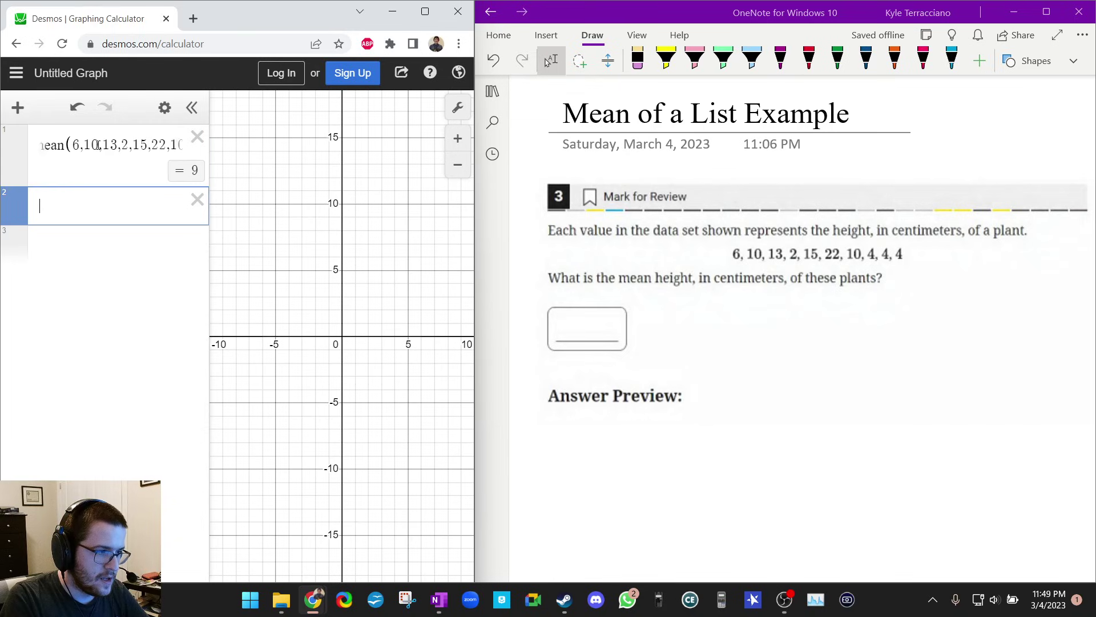
- Handwrite 9 with the purple pen in the plant-height question's answer box
click(781, 57)
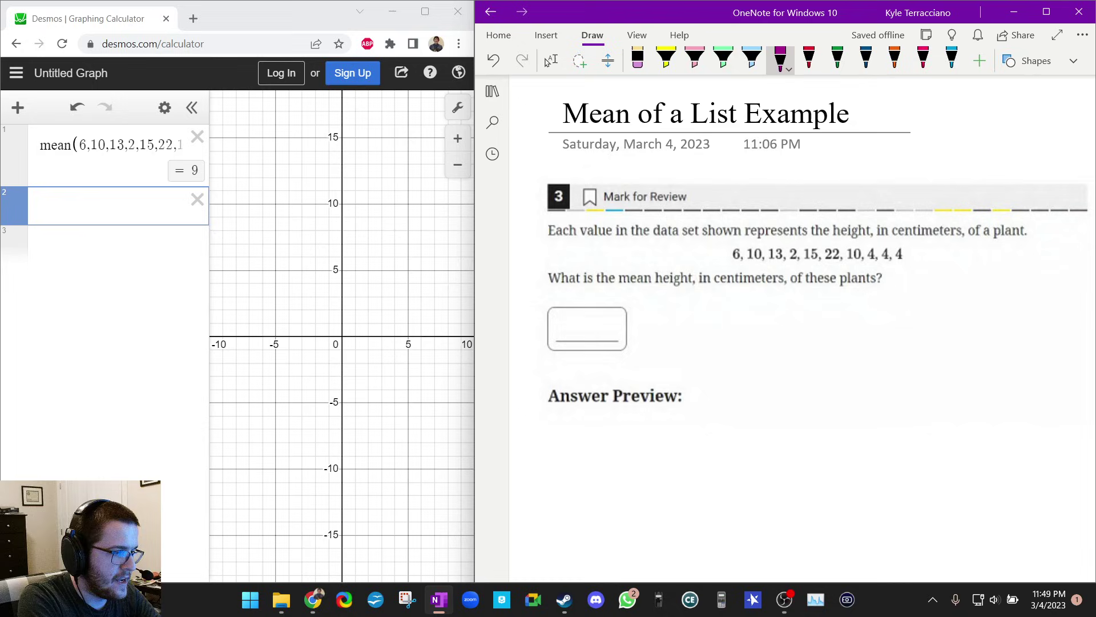
mouse_move(596, 318)
mouse_down()
mouse_move(575, 323)
mouse_move(604, 356)
mouse_up()
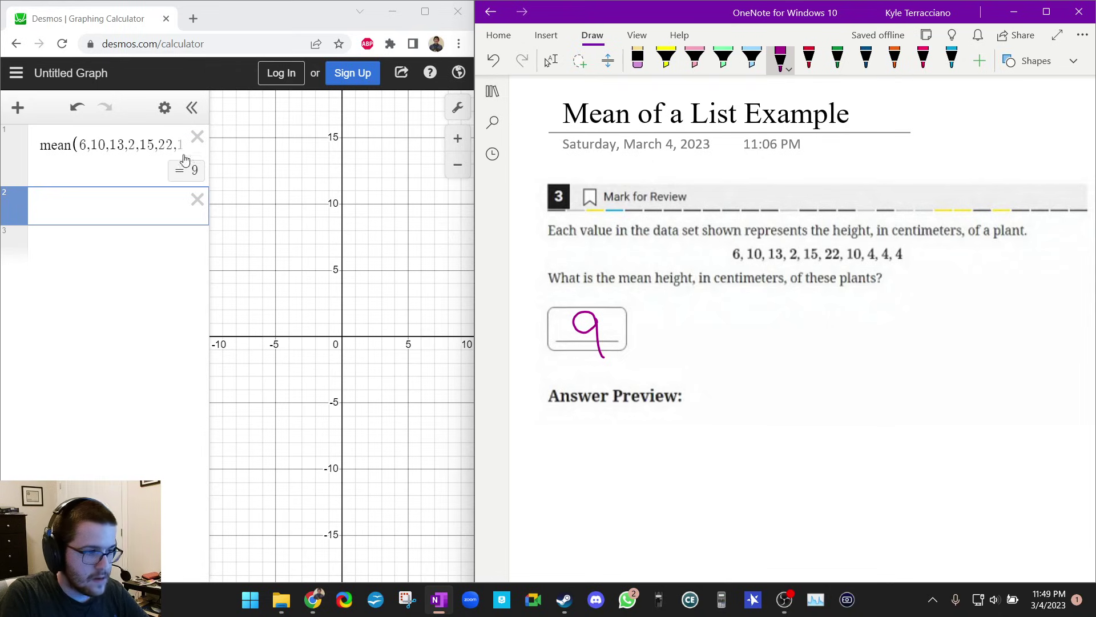
- Reload Desmos to clear it and switch OneNote to the Median of a List Example page
click(62, 44)
click(303, 121)
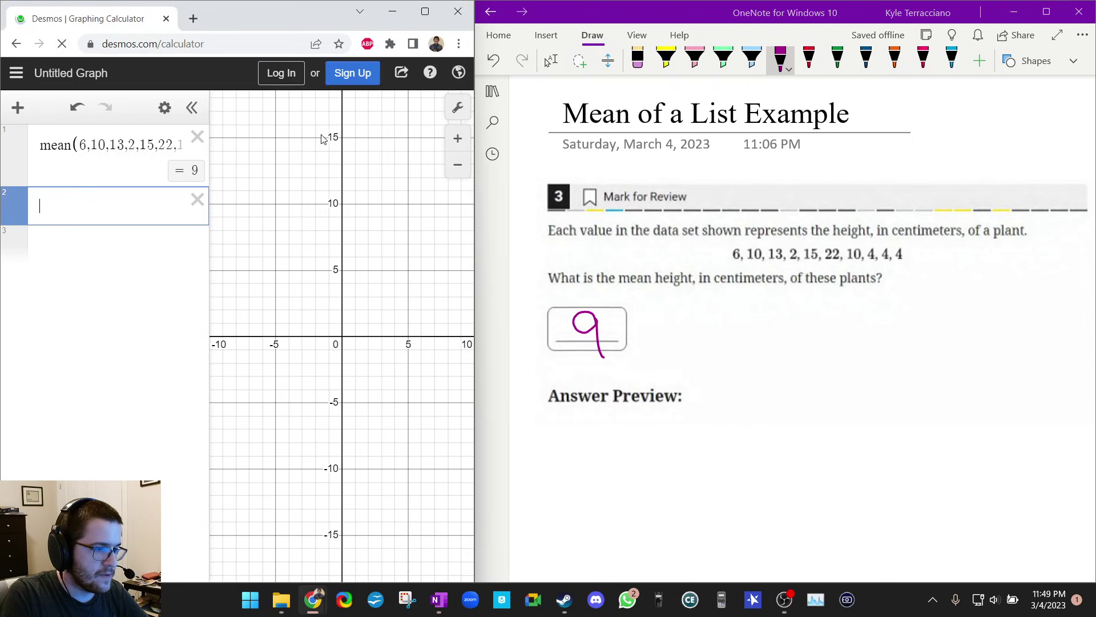
click(492, 92)
click(702, 170)
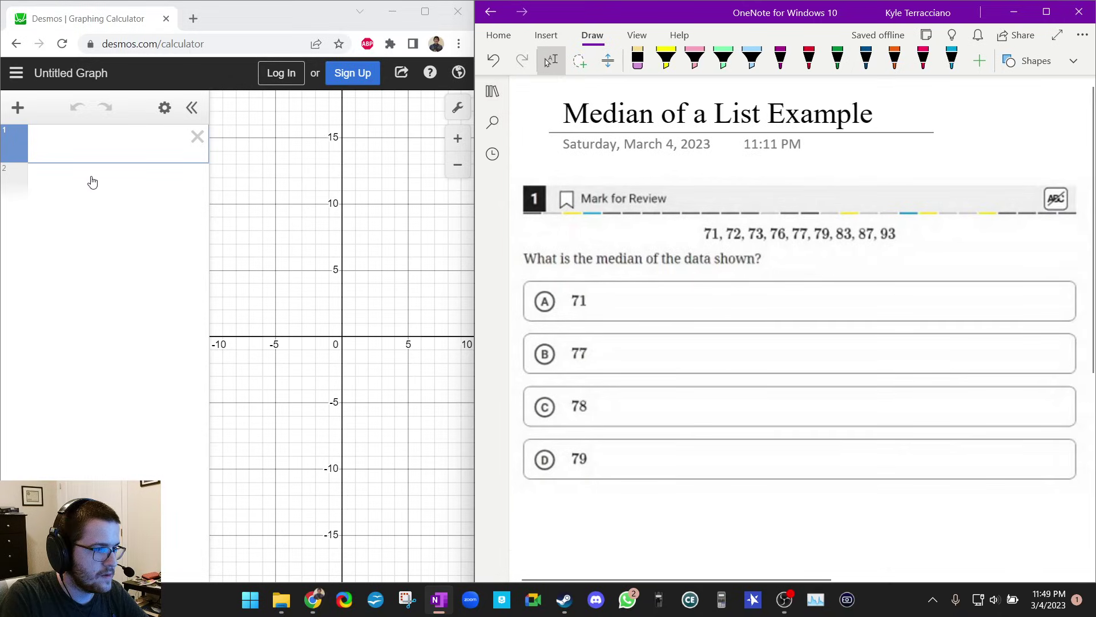
- Evaluate median(71,72,73,76,77,79,83,87,93) in Desmos, giving 77
click(86, 144)
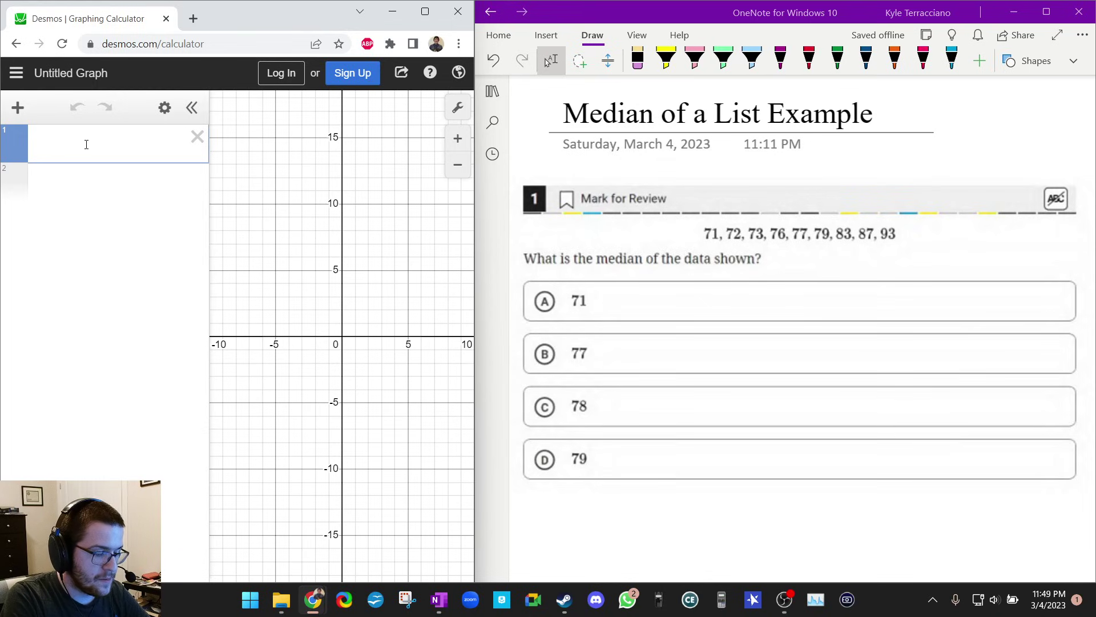
text(median()
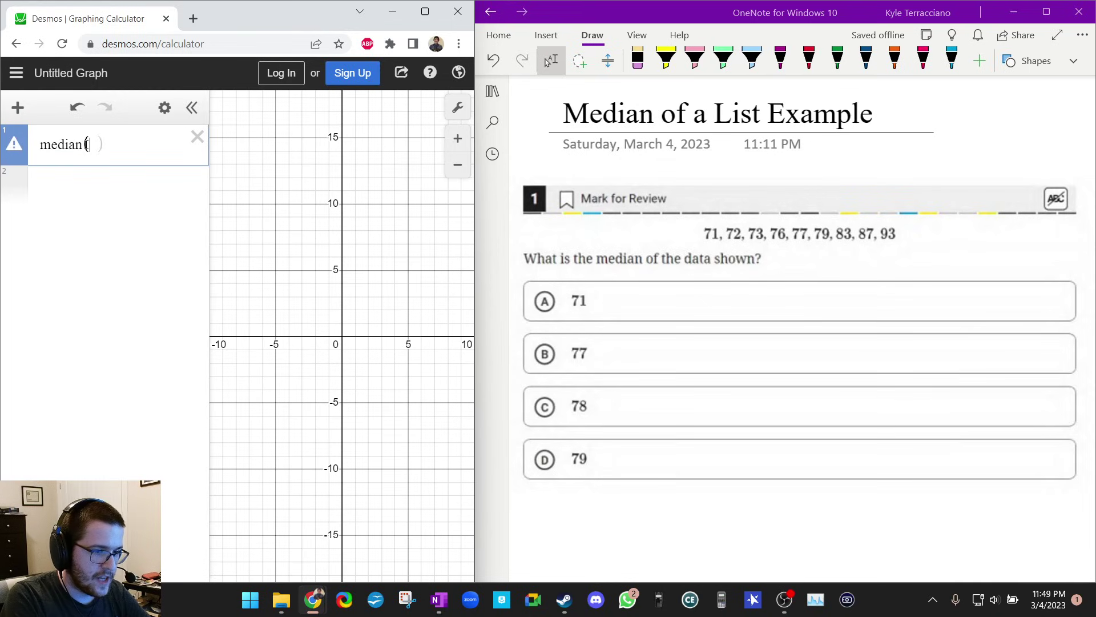
text(71,72)
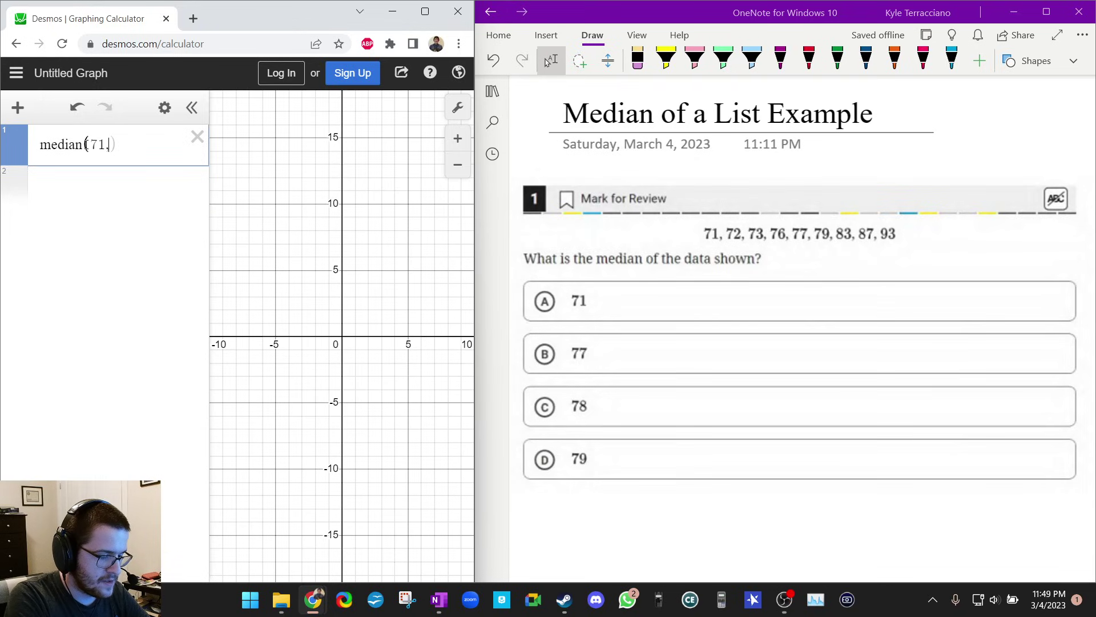
text(,)
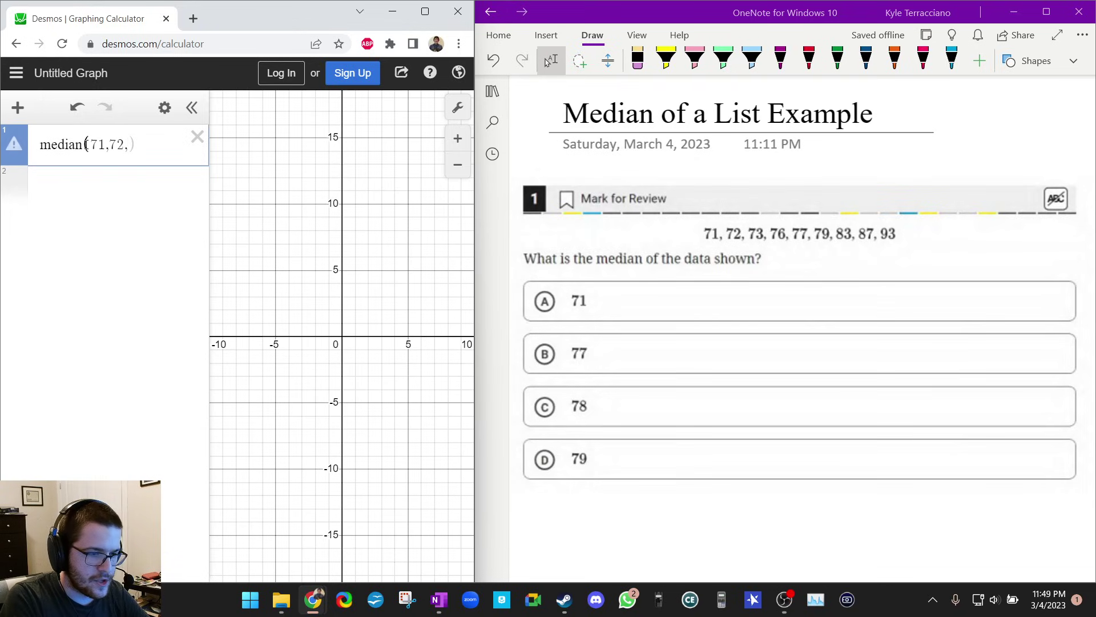
text(73,)
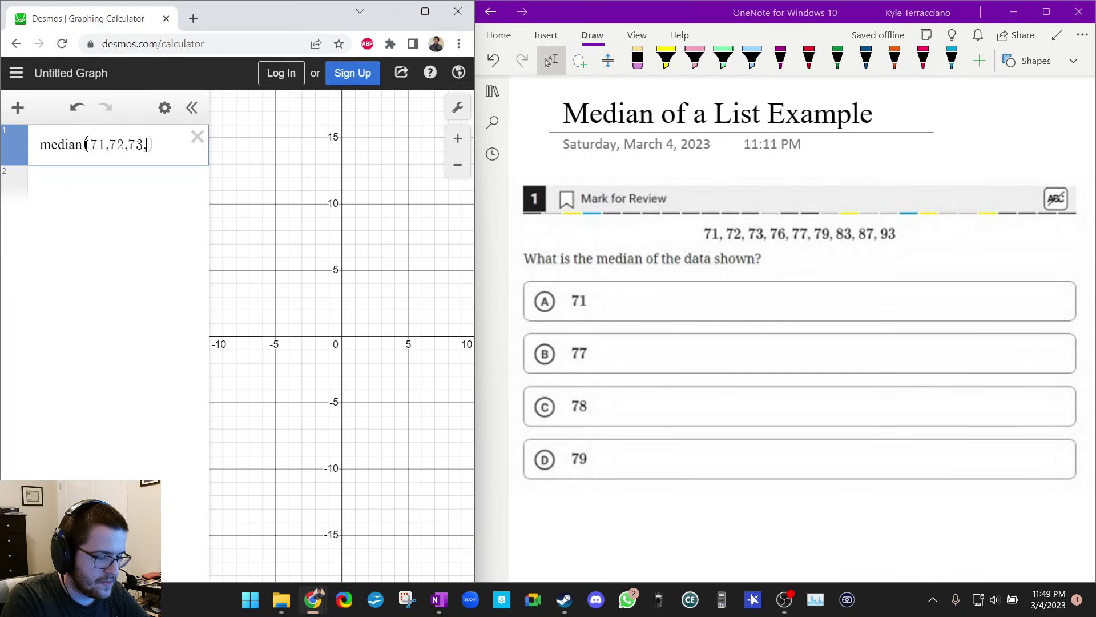
text(76,77,)
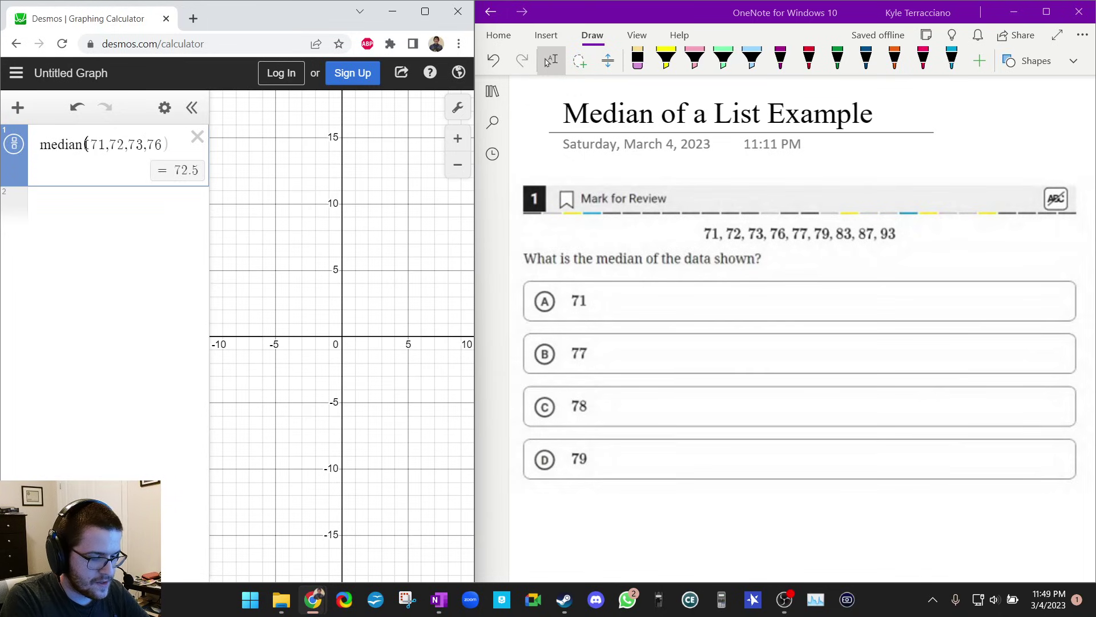
text(7)
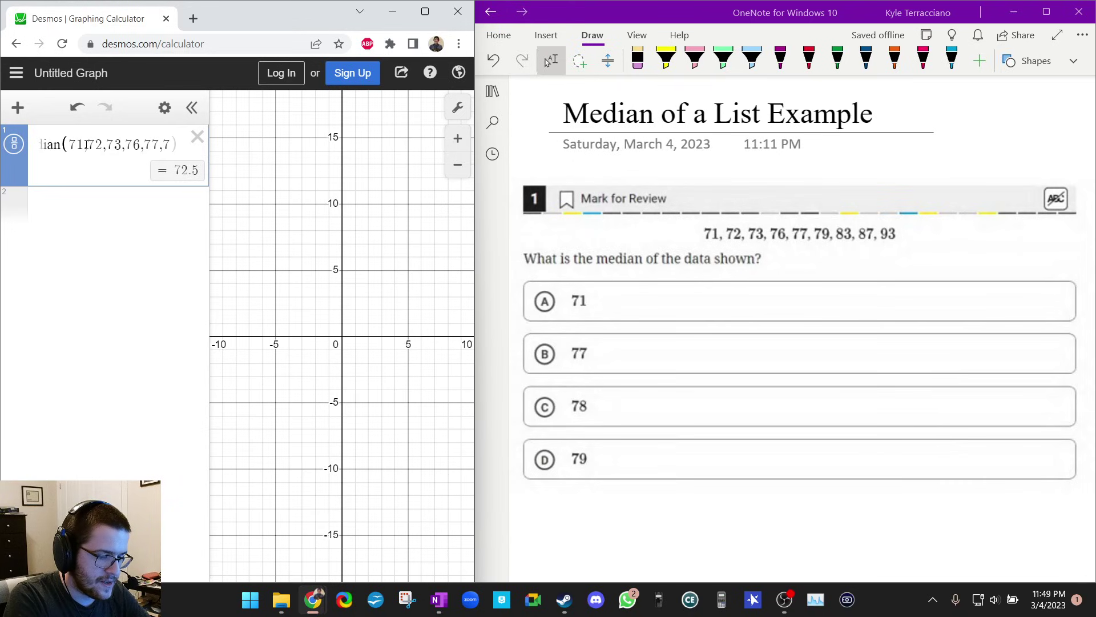
text(9)
text(,83)
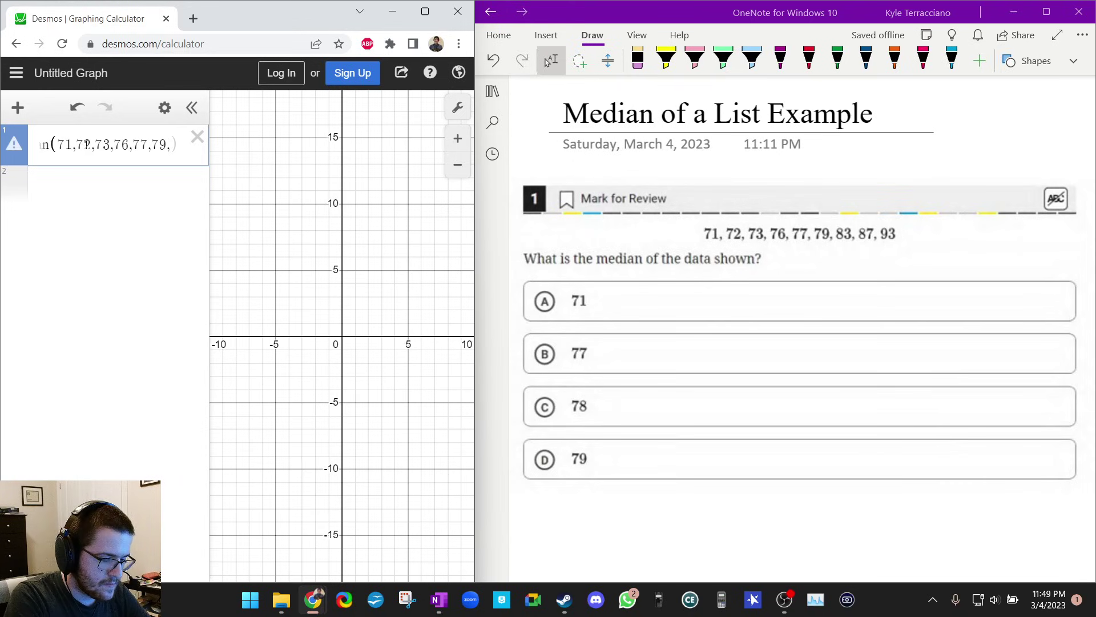
text(,87)
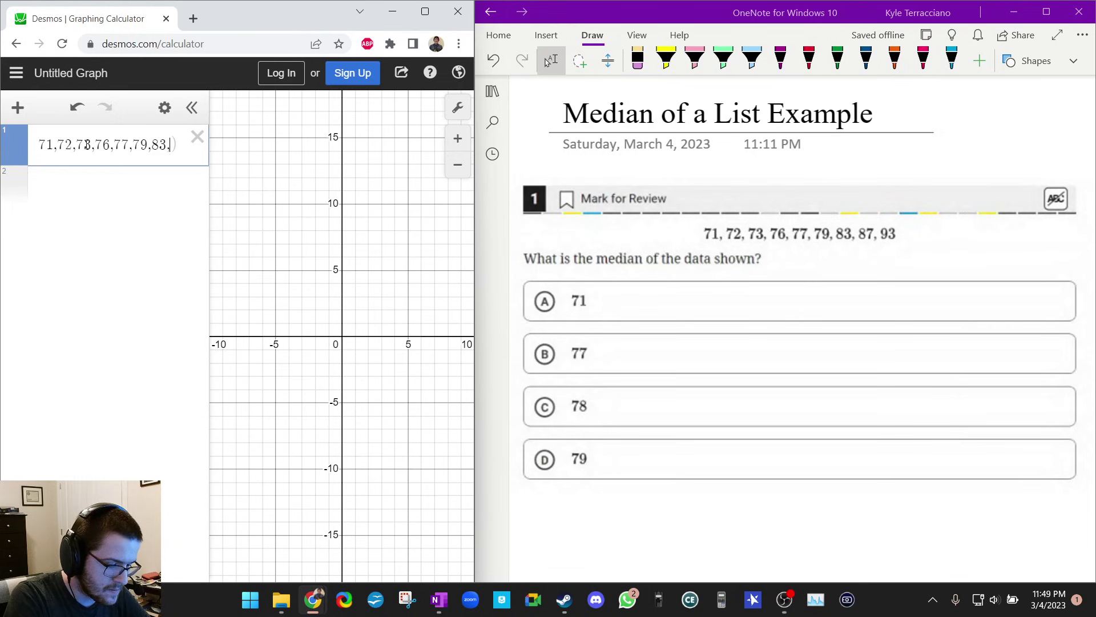
text(,93)
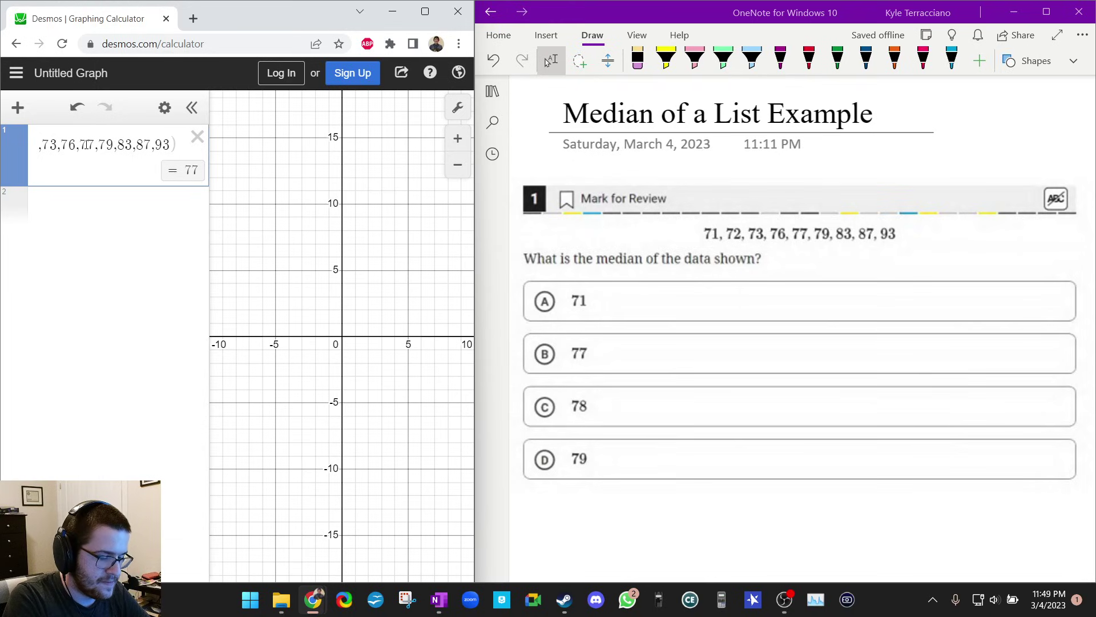
key(Return)
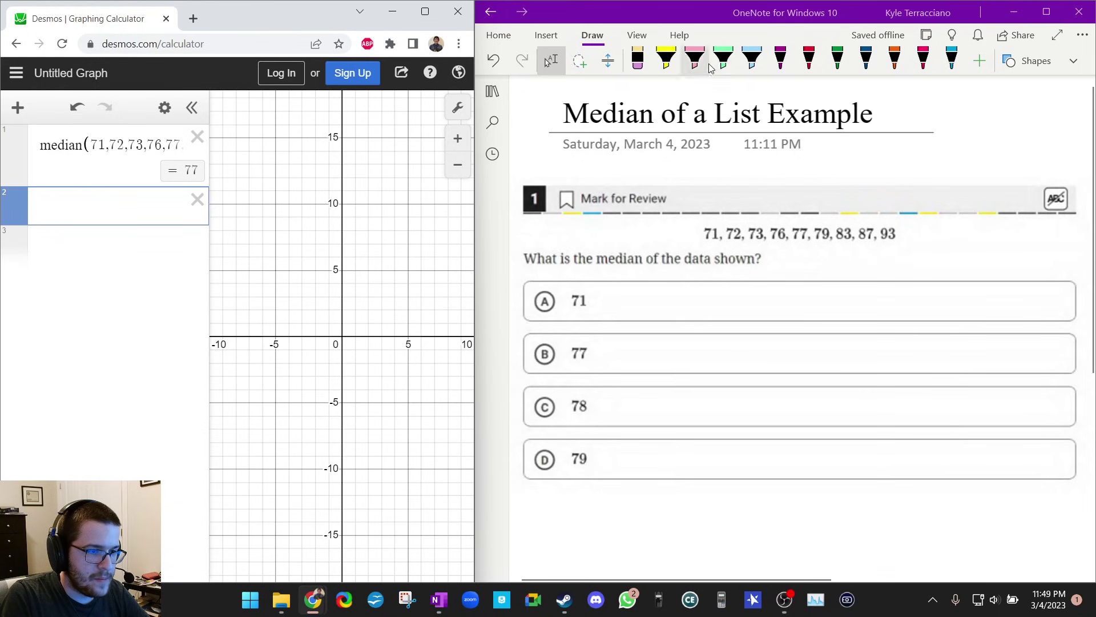
- Mark choice B, 77, with the green highlighter as the median answer
click(725, 59)
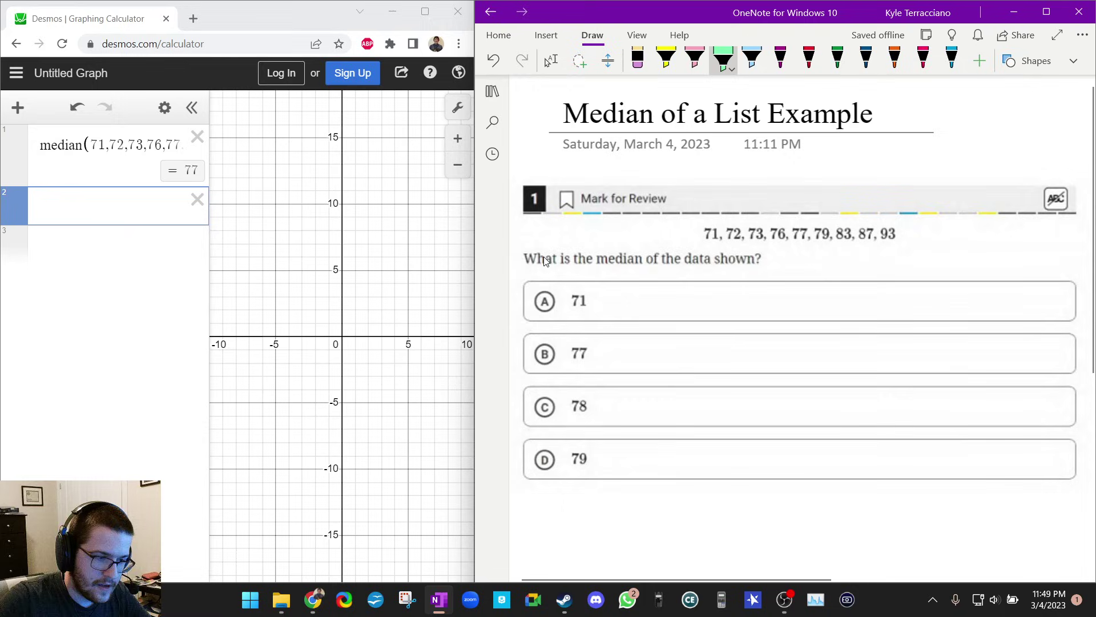
mouse_move(544, 342)
mouse_down()
mouse_move(539, 370)
mouse_move(563, 353)
mouse_up()
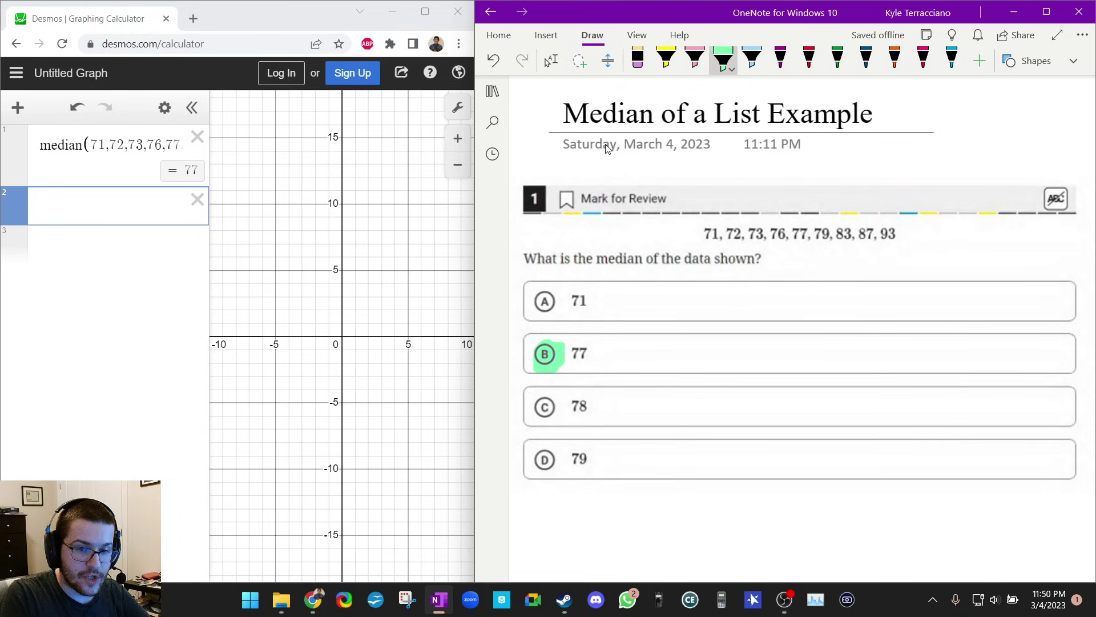
- Reload Desmos to clear it and open the dSAT Applications page in OneNote
click(63, 43)
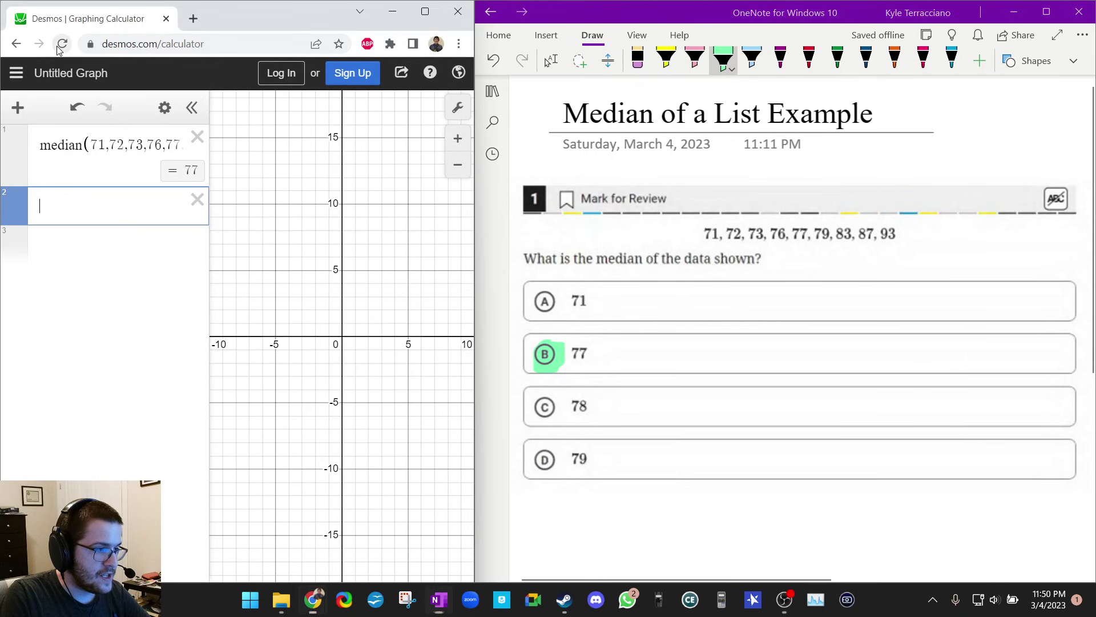
click(305, 124)
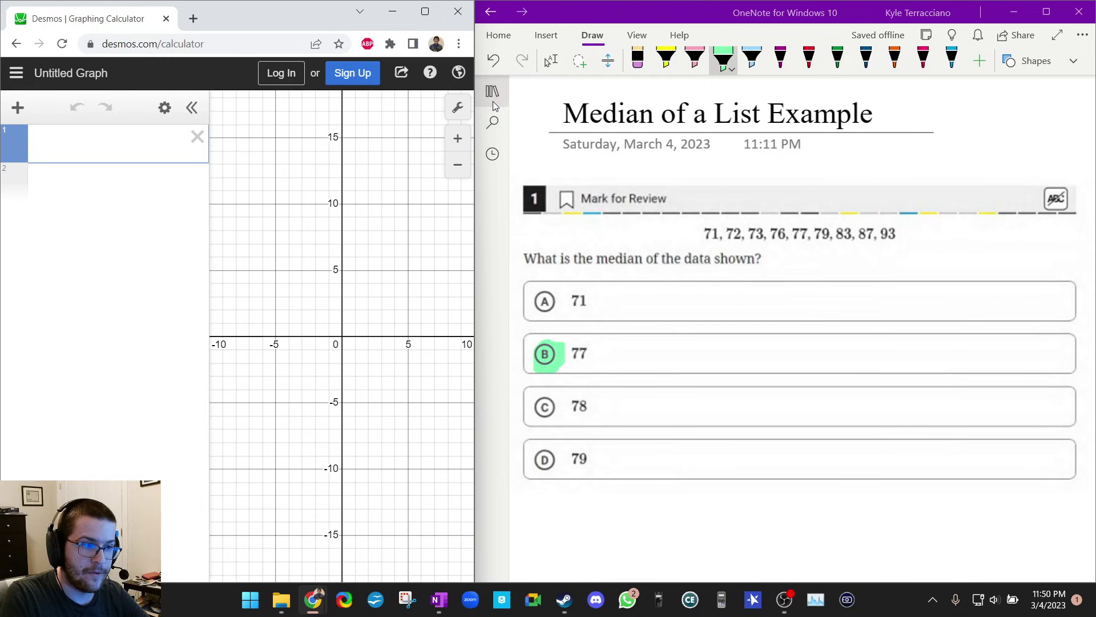
click(493, 99)
click(694, 197)
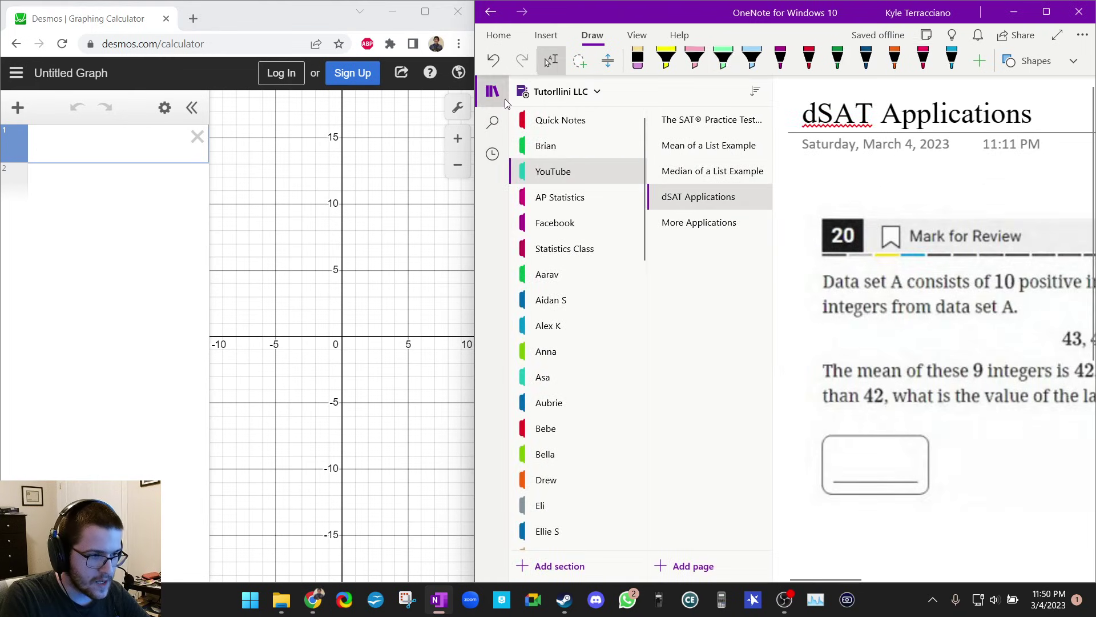
click(492, 99)
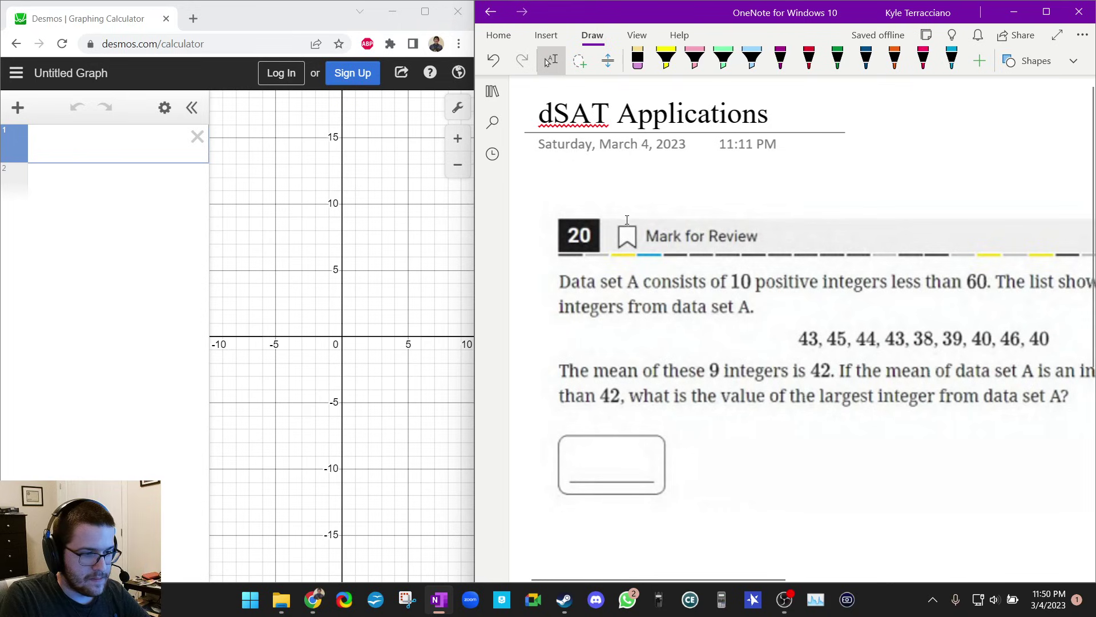
- Move and shrink the question 20 screenshot so it fits within the page width
click(827, 268)
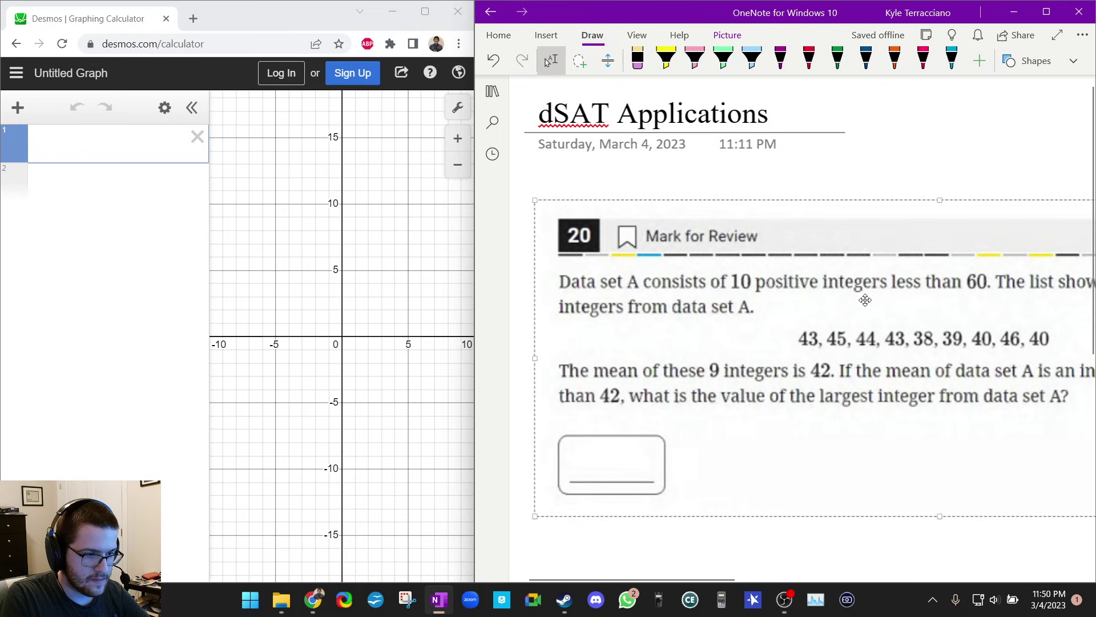
drag(824, 279, 632, 313)
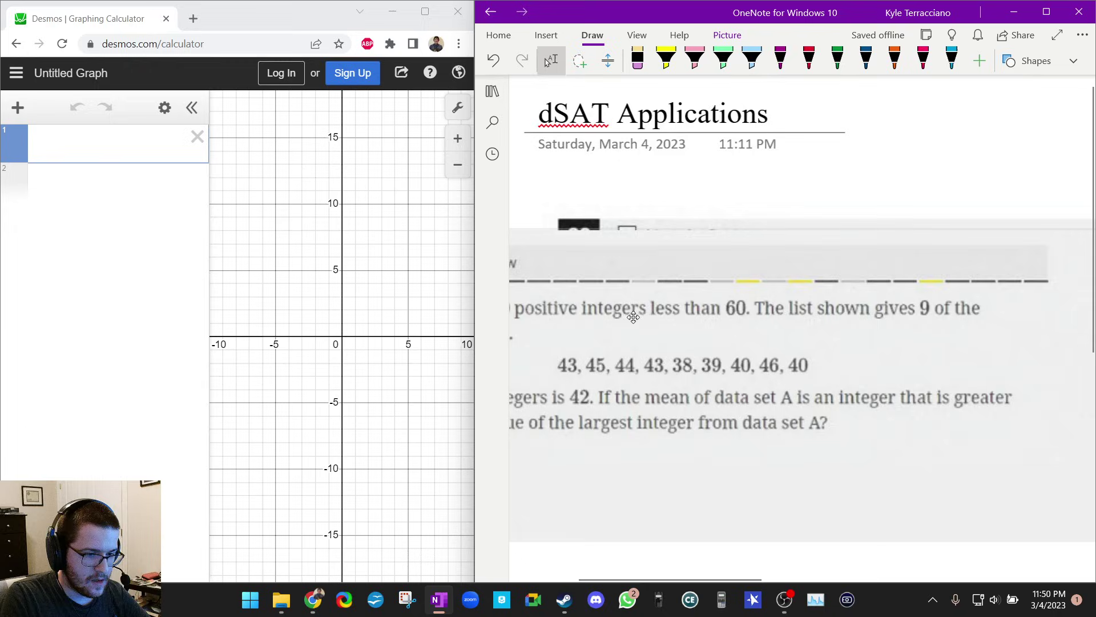
drag(996, 545, 809, 450)
drag(655, 383, 976, 330)
click(994, 137)
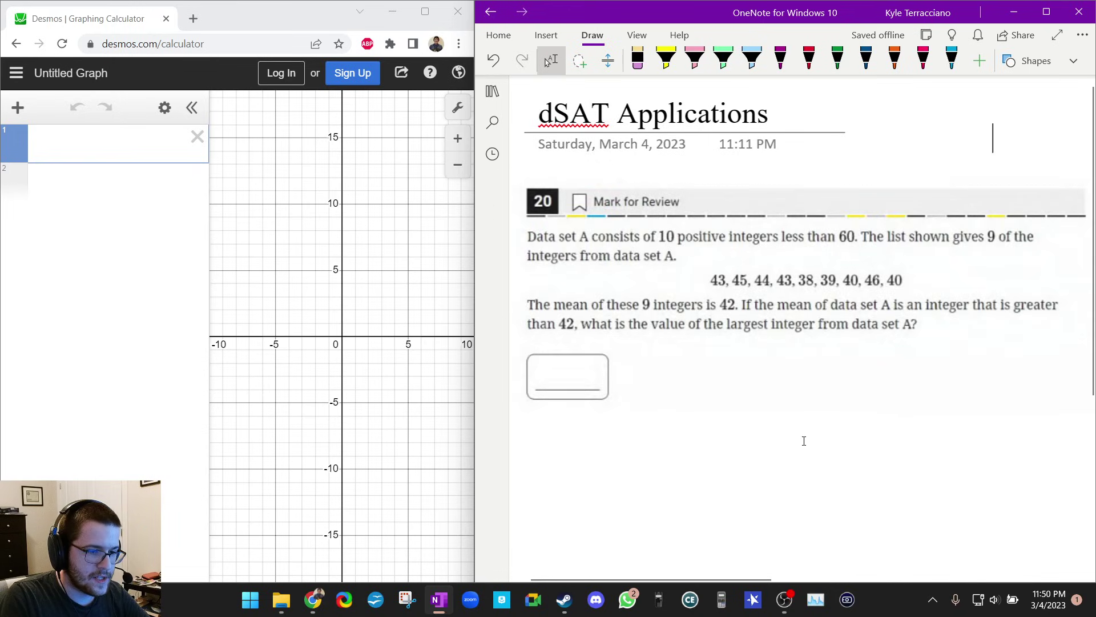
- Define f(x)=mean(43,45,44,43,38,39,40,46,40) and place the cursor after the last 40
click(80, 140)
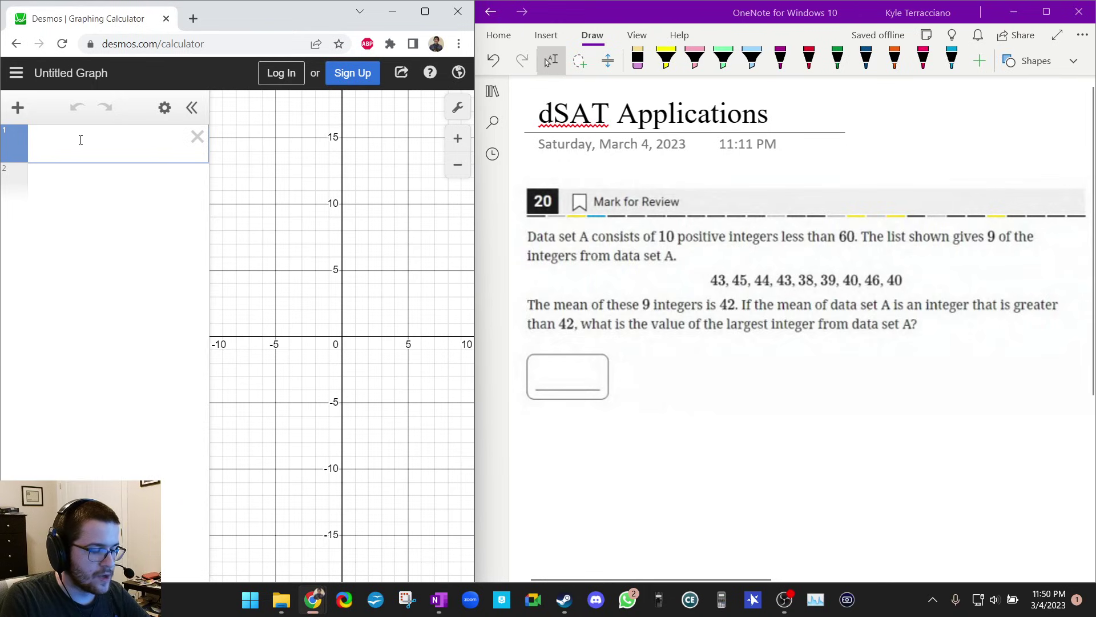
text(f)
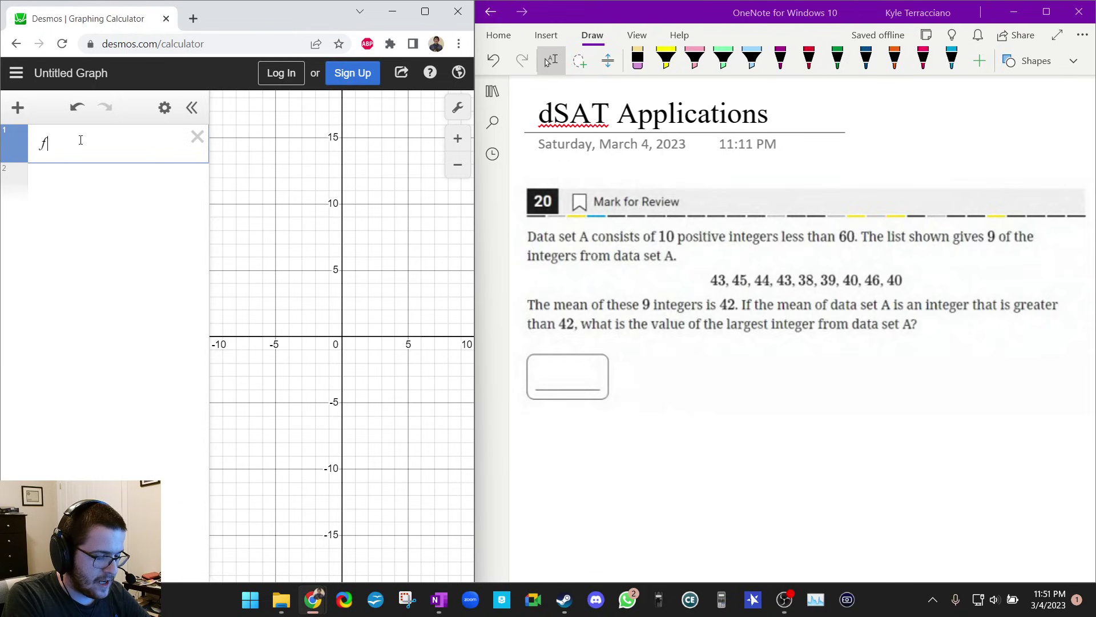
text((x)=)
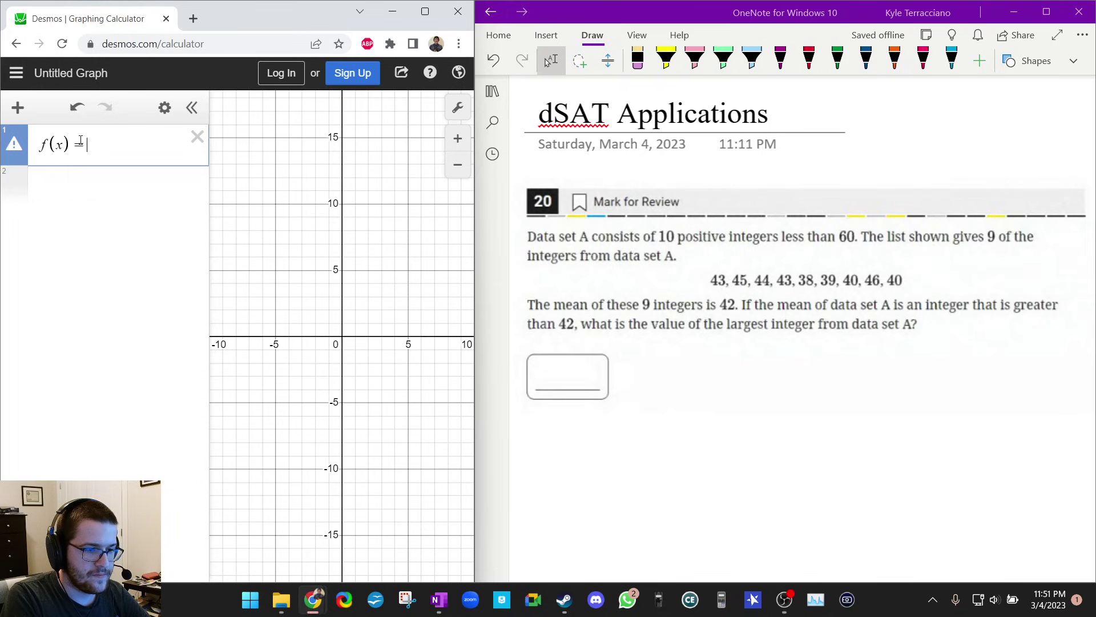
text(m)
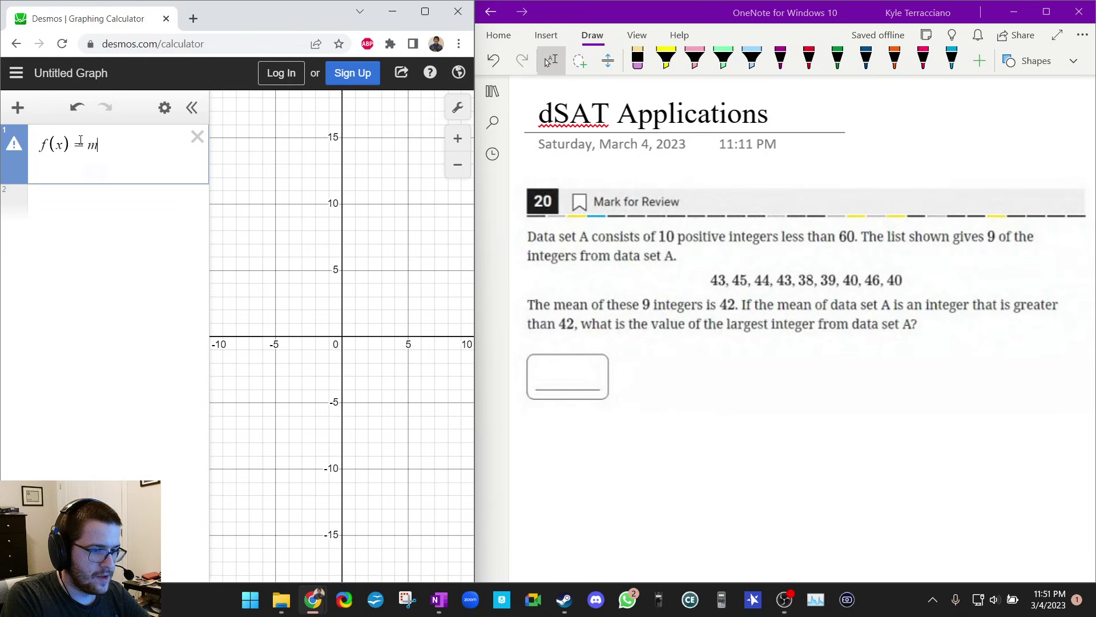
text(ean()
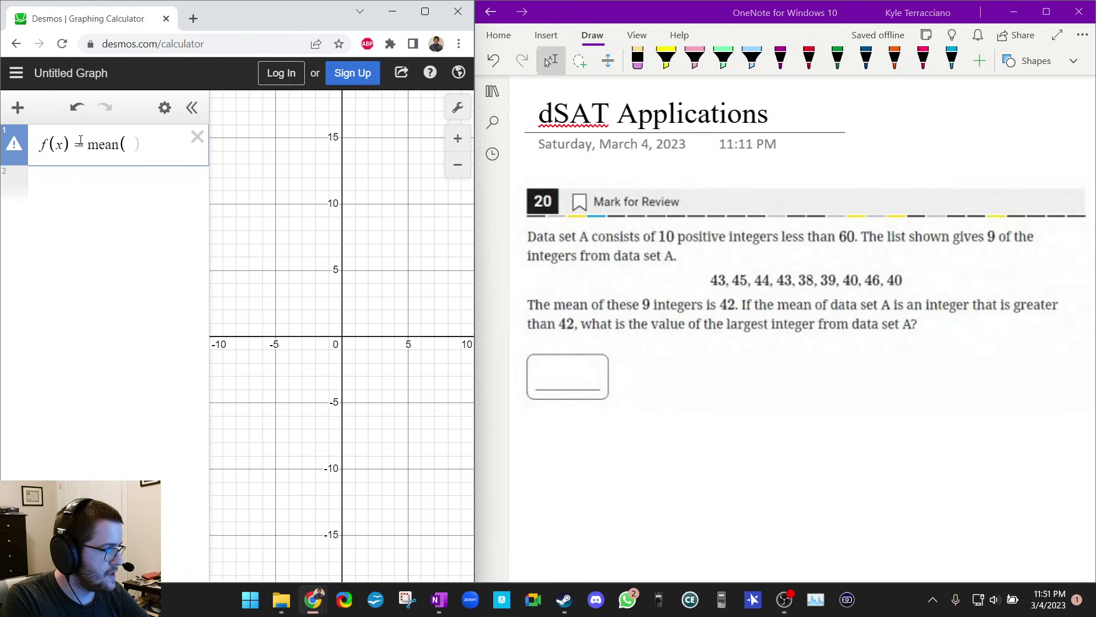
text(43,)
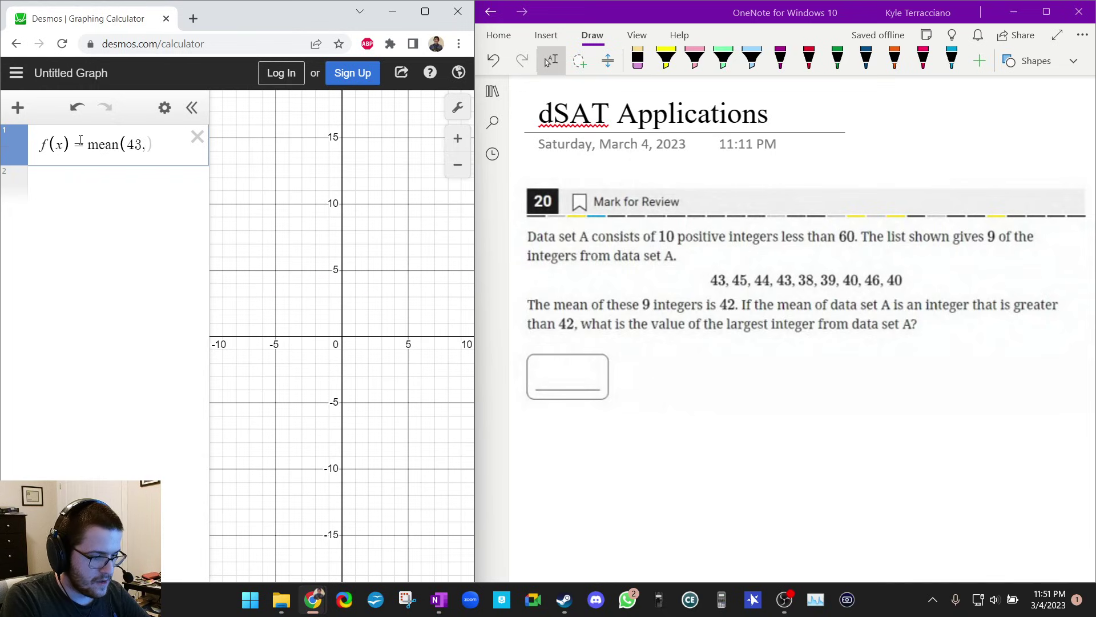
text(45,44)
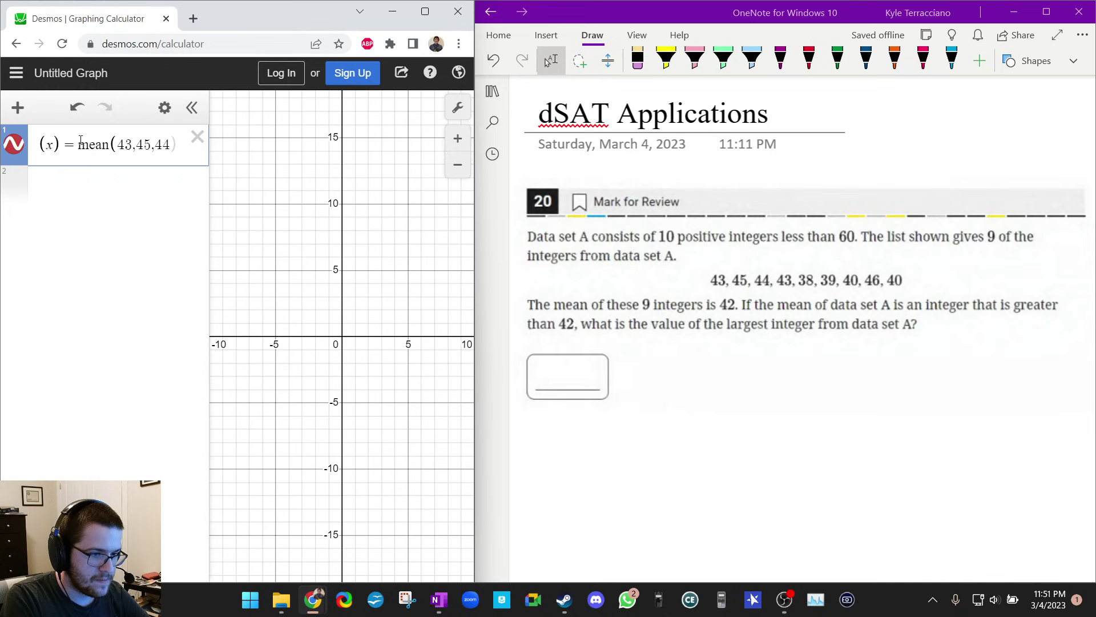
text(,)
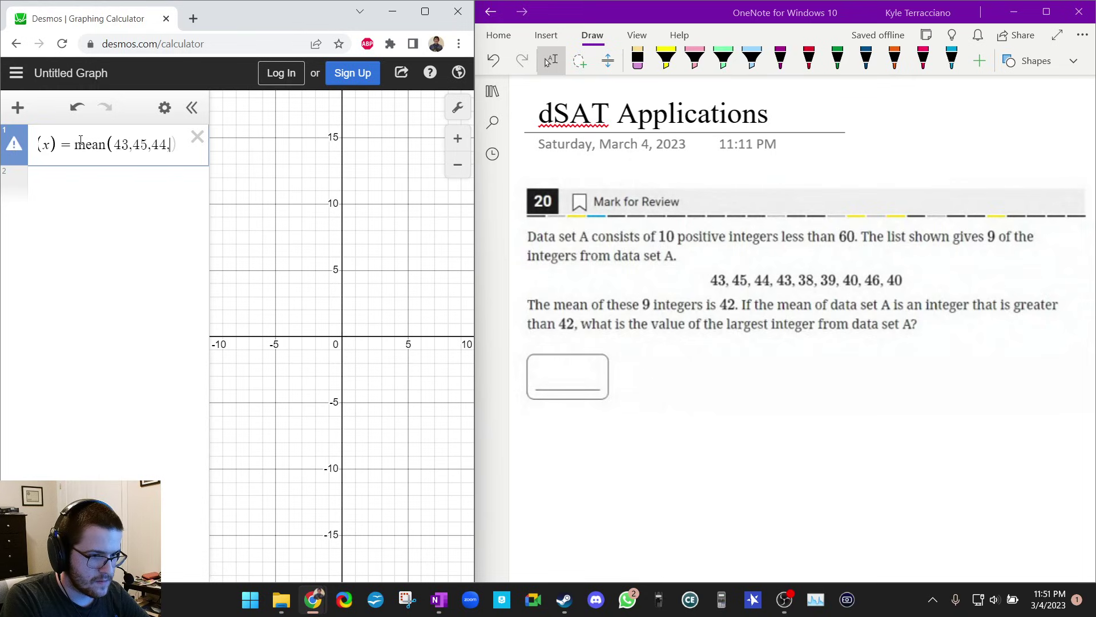
text(43)
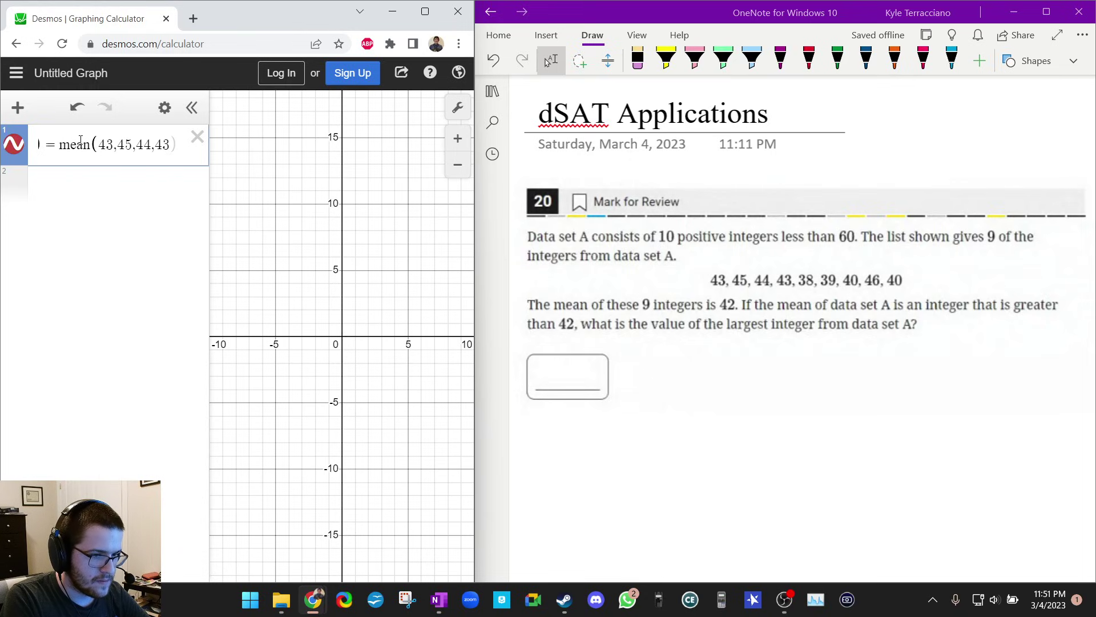
text(,38)
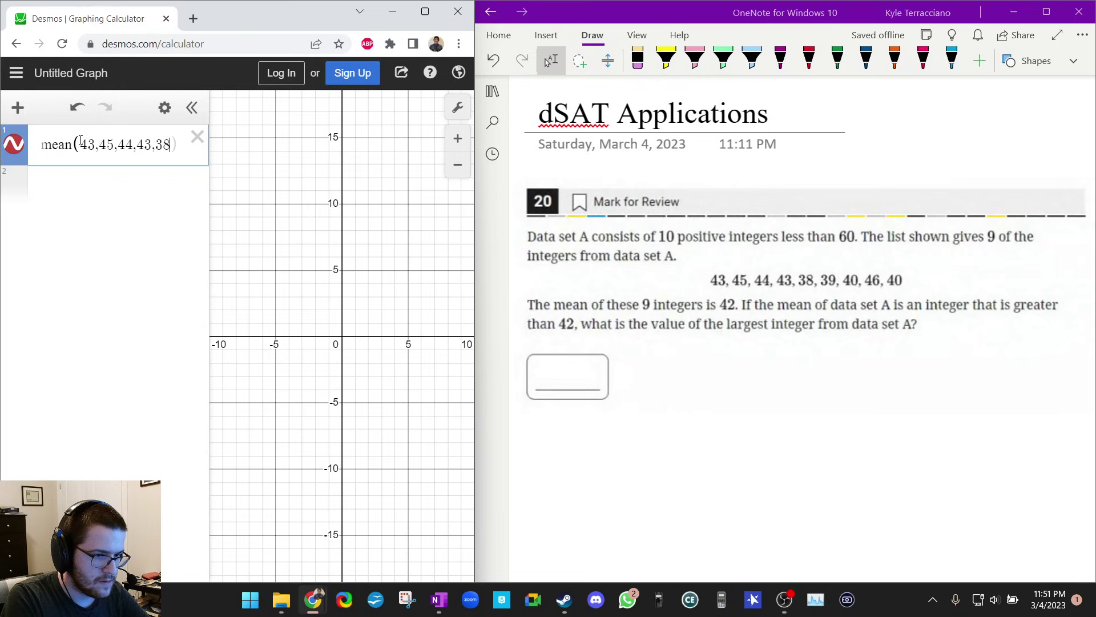
text(,39)
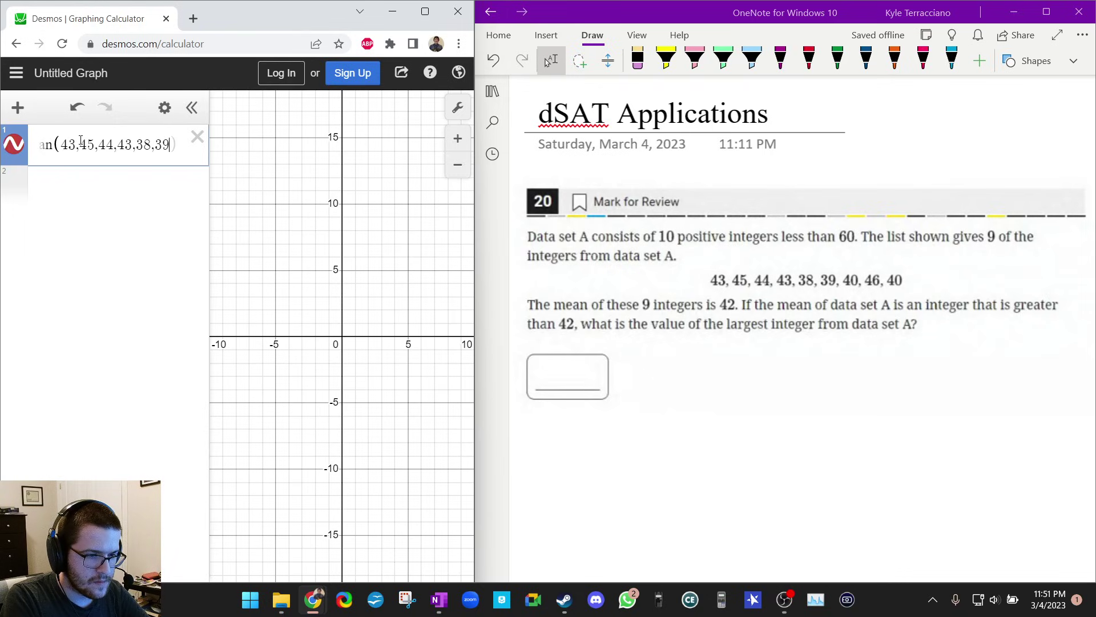
text(,40)
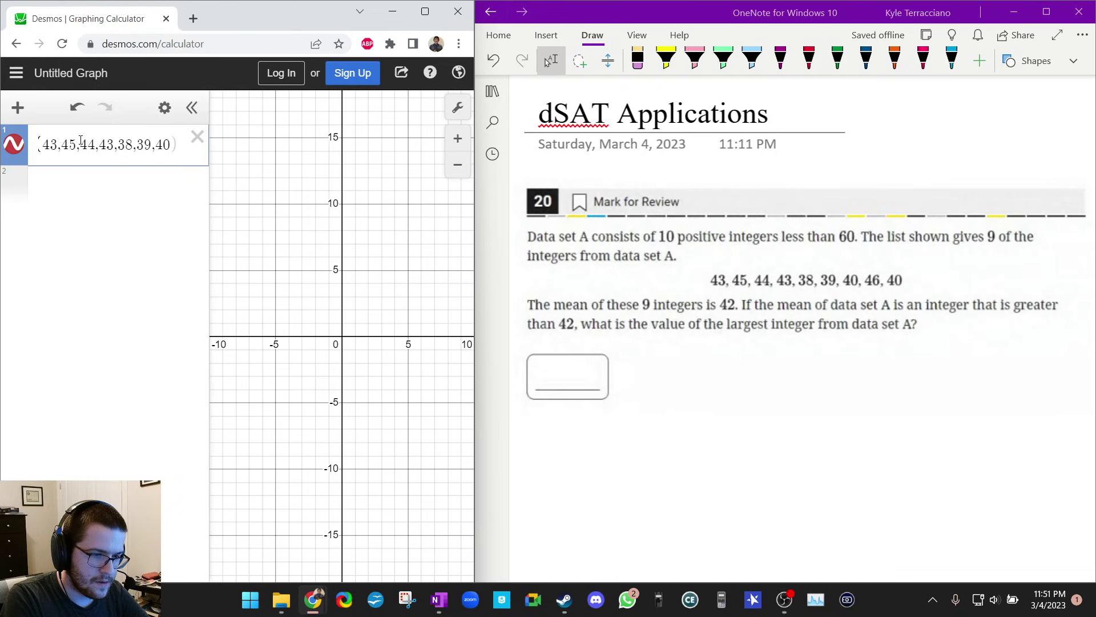
text(,46,4)
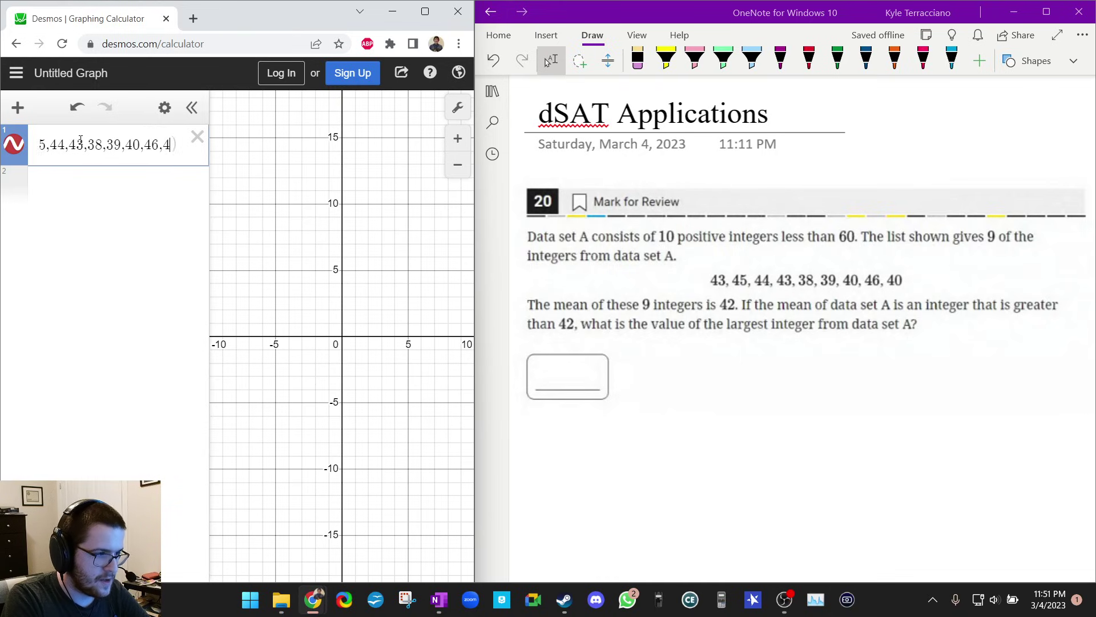
text(0))
key(Return)
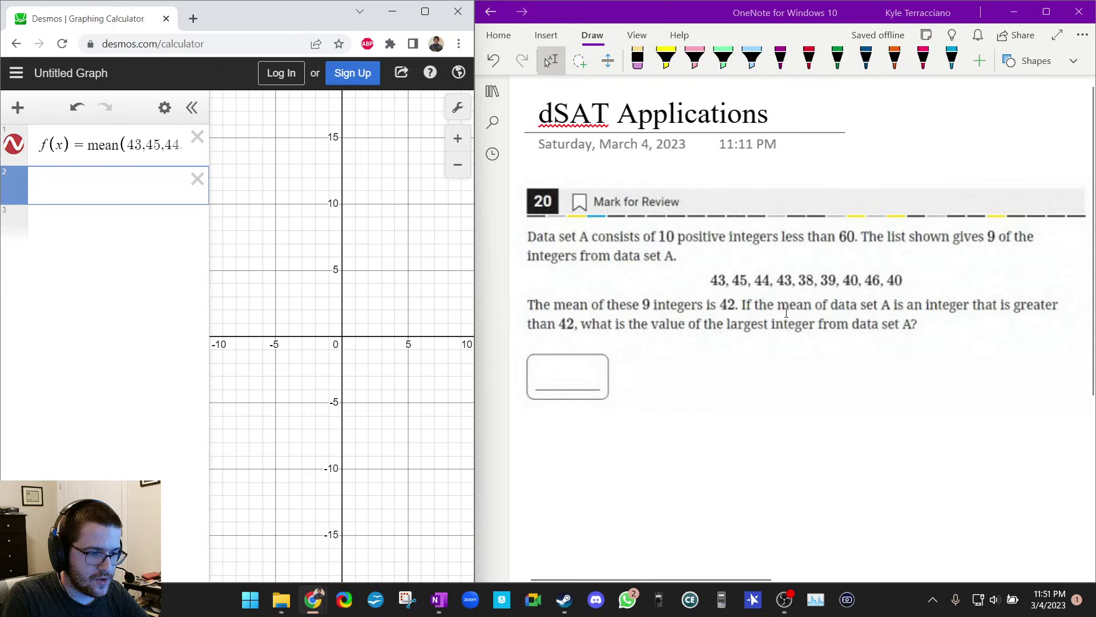
drag(121, 145, 334, 168)
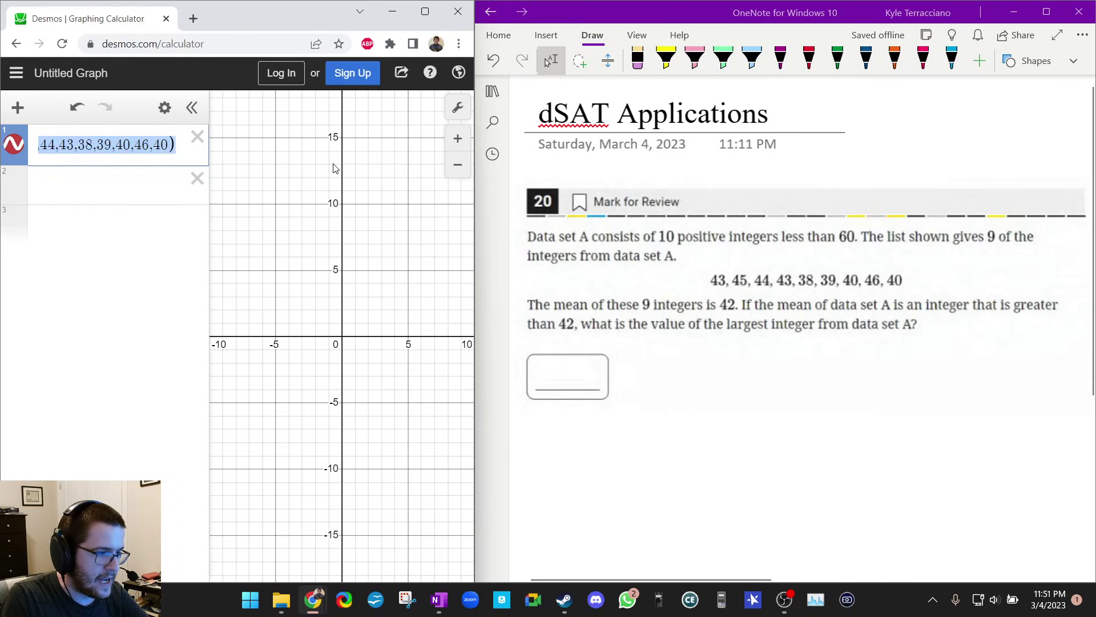
click(172, 144)
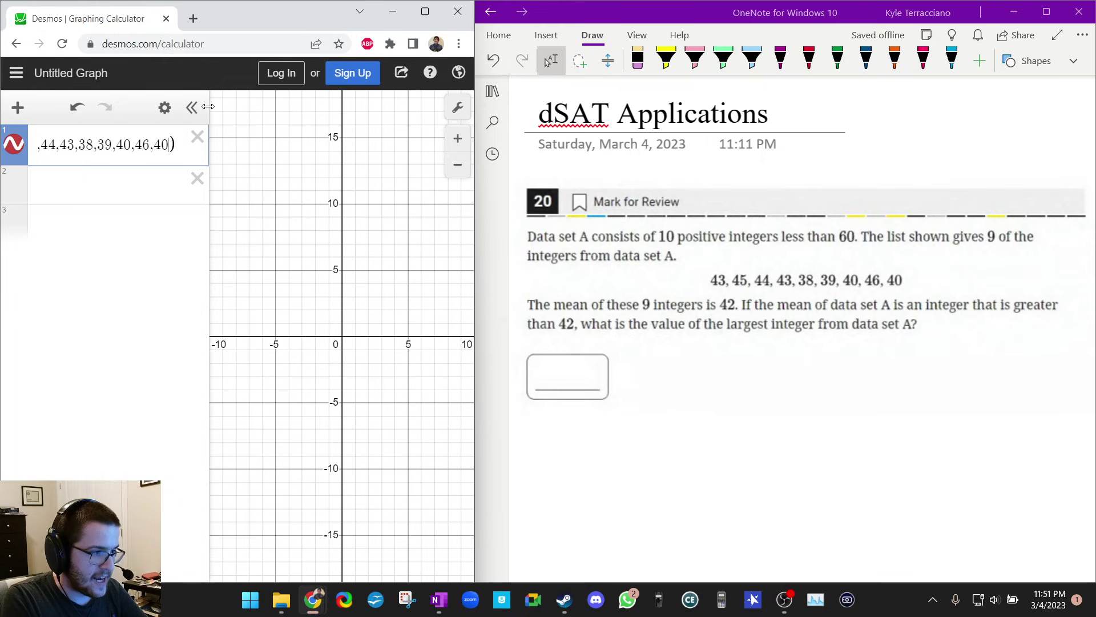
- Add x as the tenth value in mean(), then zoom and pan until the line near y=40 shows
text(,x)
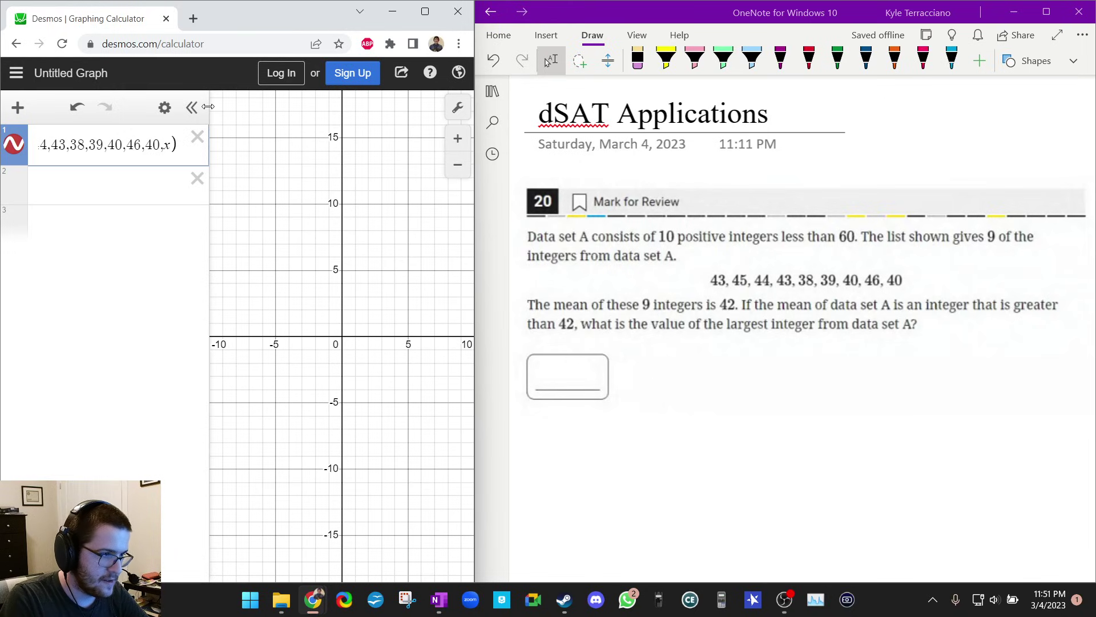
key(Return)
scroll(400, 200, down, 4)
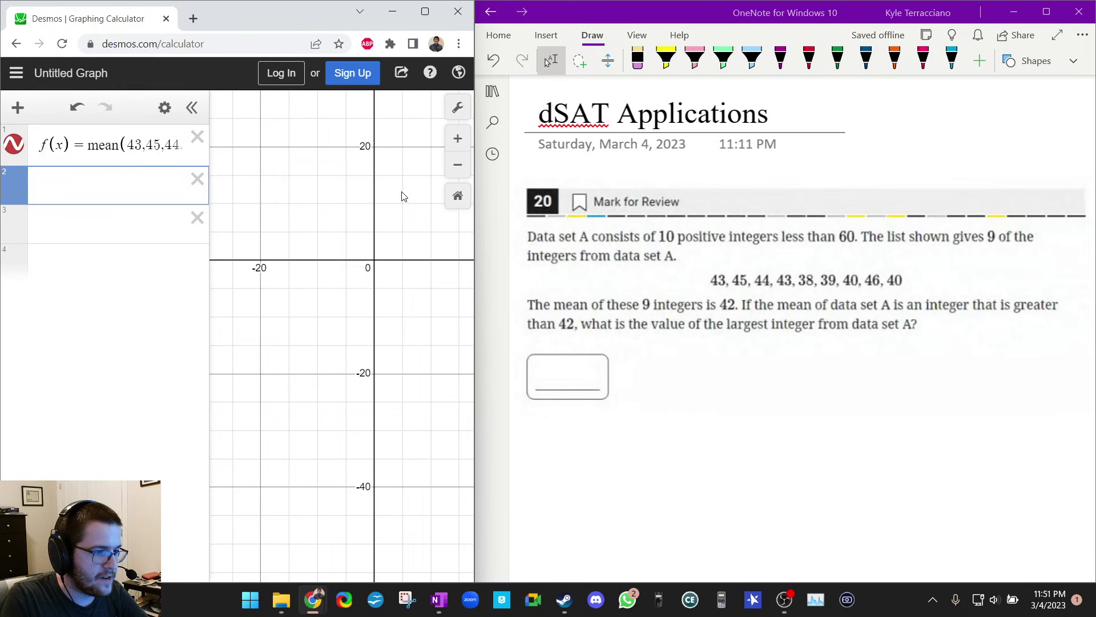
scroll(401, 191, down, 3)
drag(401, 188, 289, 245)
scroll(375, 229, up, 1)
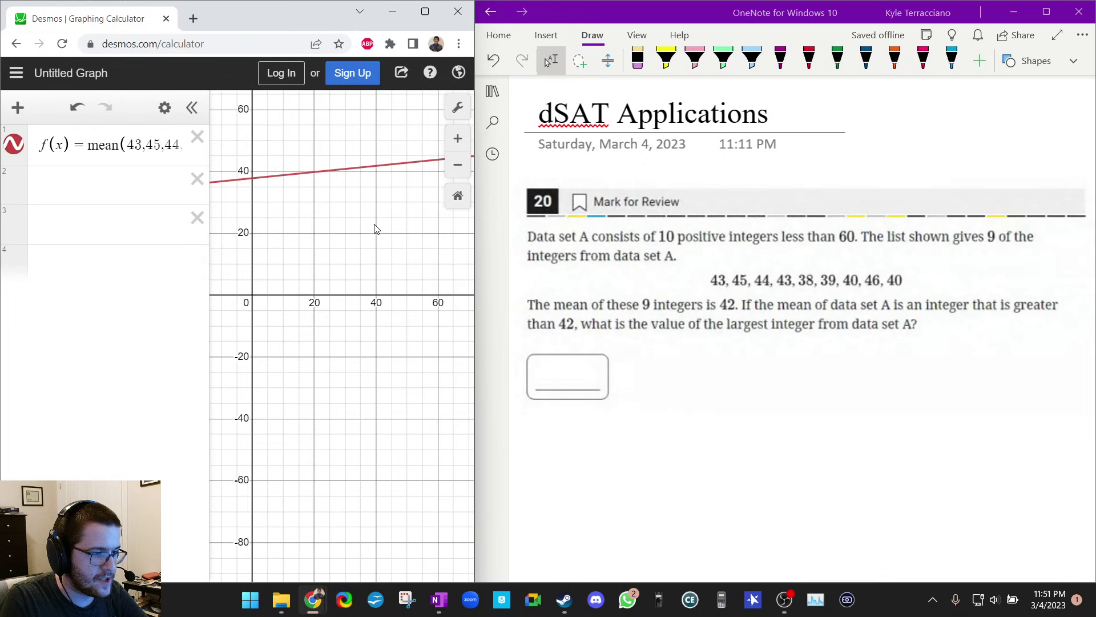
scroll(375, 229, down, 3)
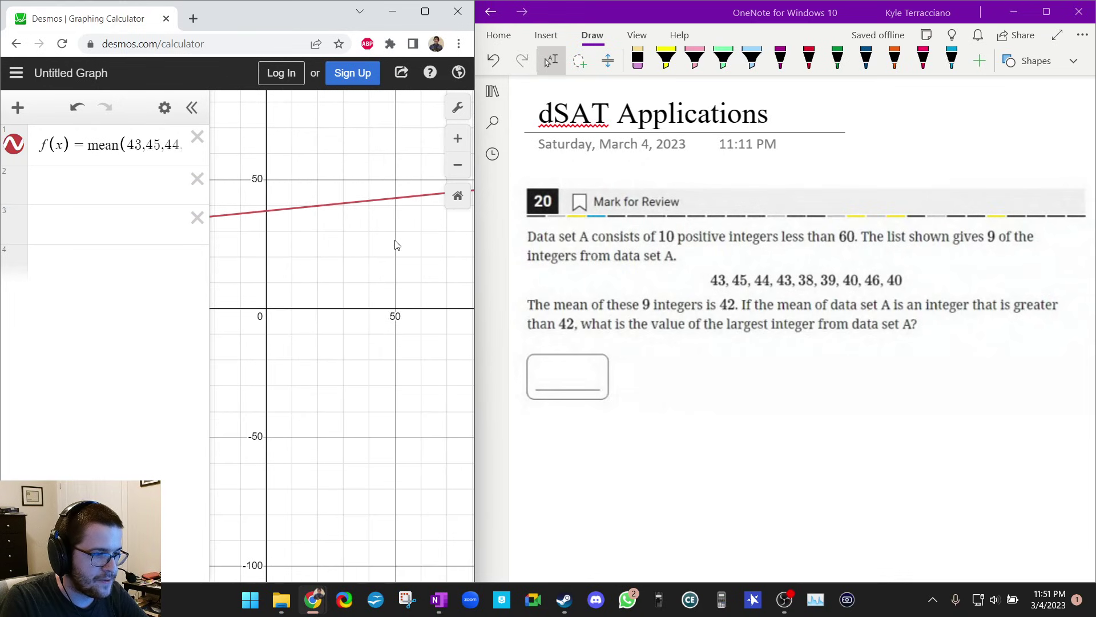
drag(398, 245, 361, 260)
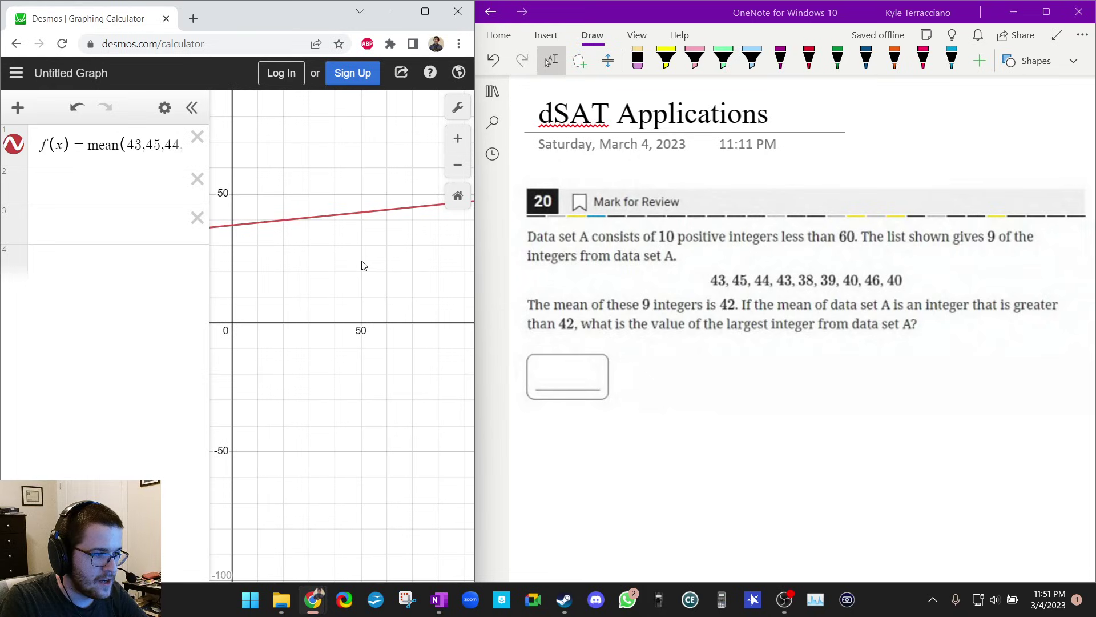
click(83, 191)
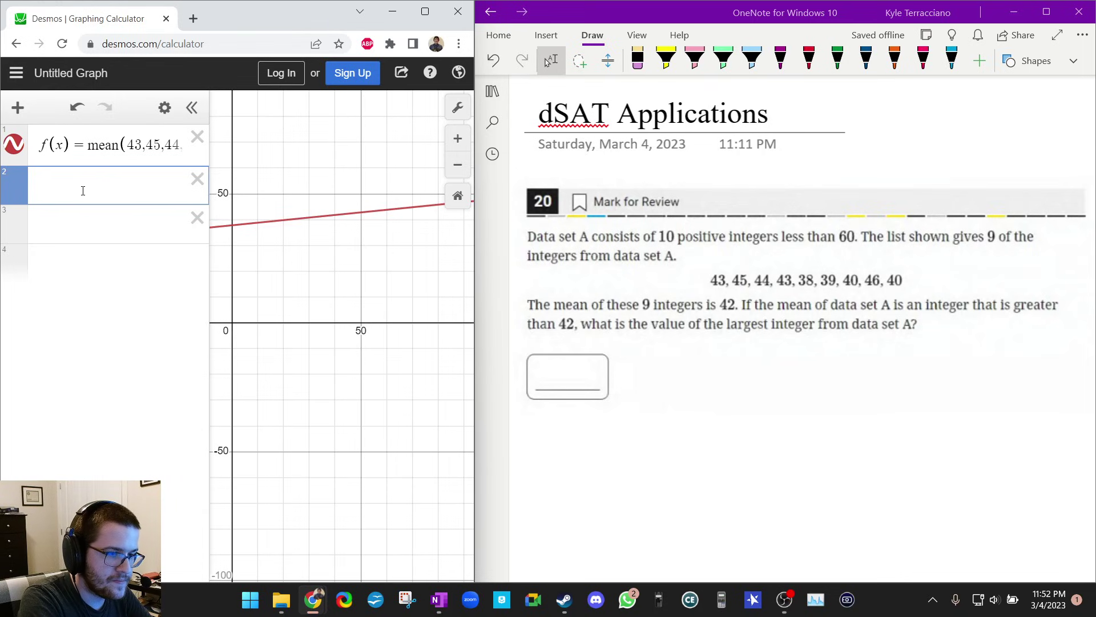
- Highlight 'mean of data set', 'is greater' and 'than 42' in yellow in the question
click(666, 59)
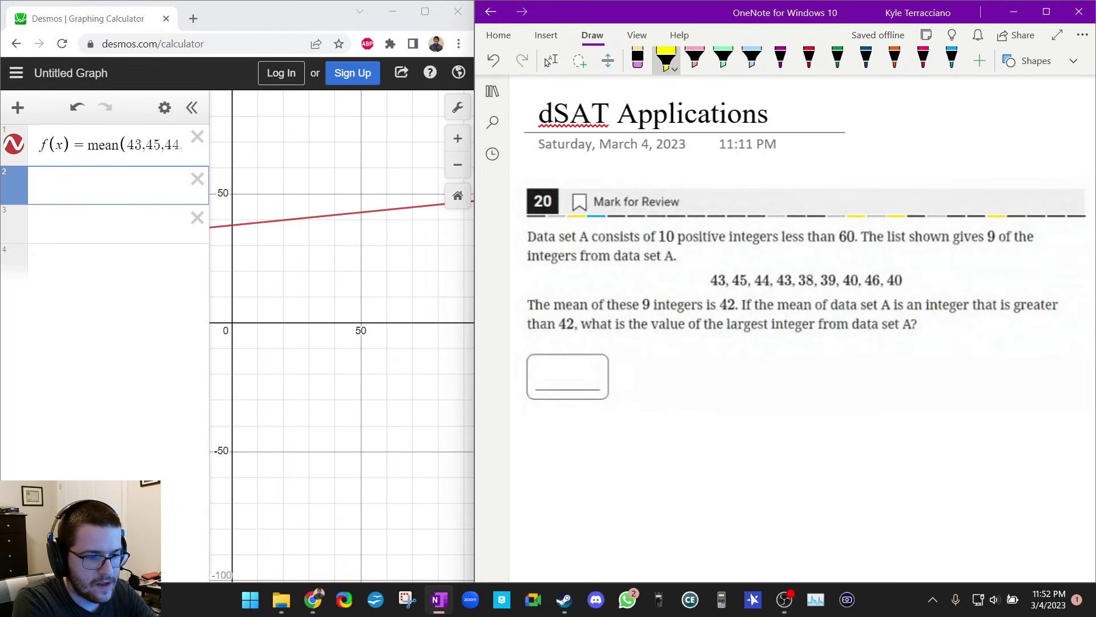
drag(779, 304, 866, 304)
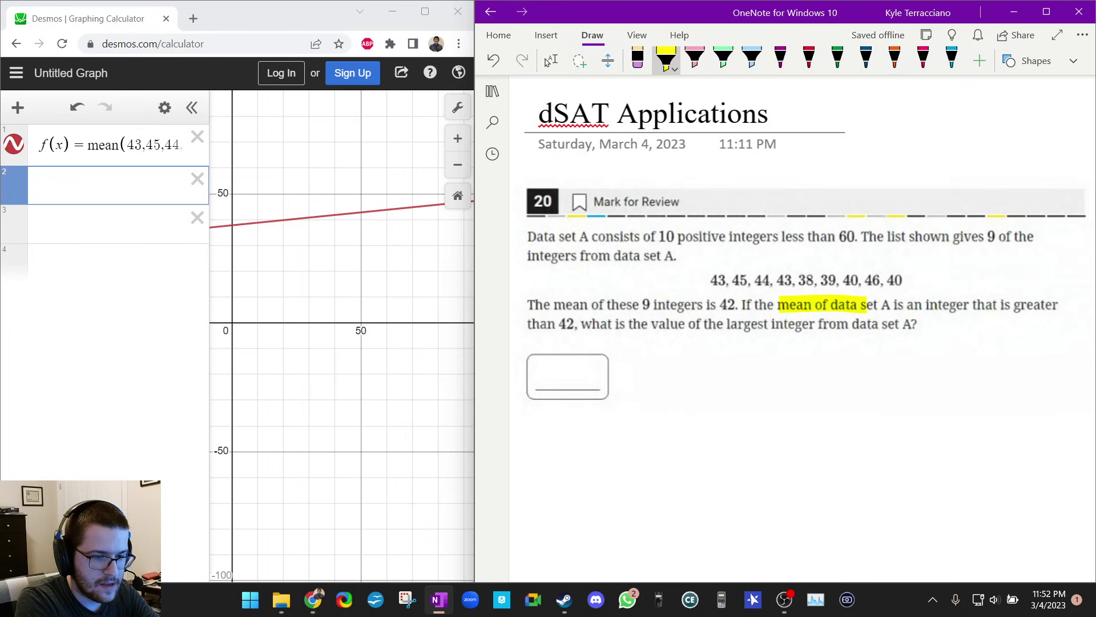
drag(1003, 305, 1065, 305)
drag(529, 324, 578, 324)
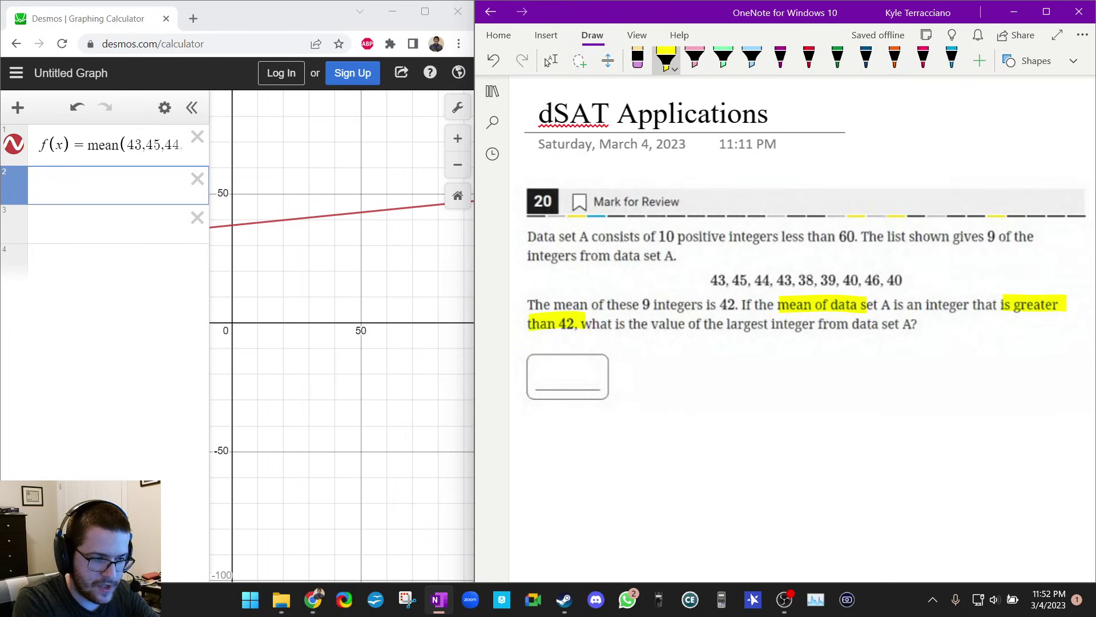
- Graph the inequality y>42 in the second Desmos row
click(58, 185)
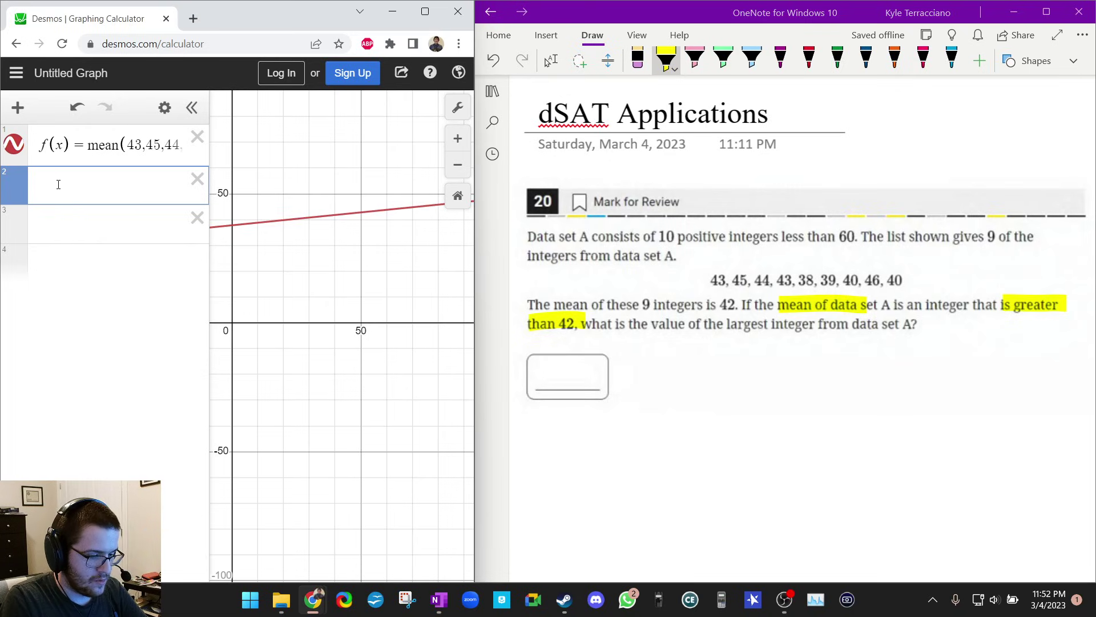
text(y>42)
key(Return)
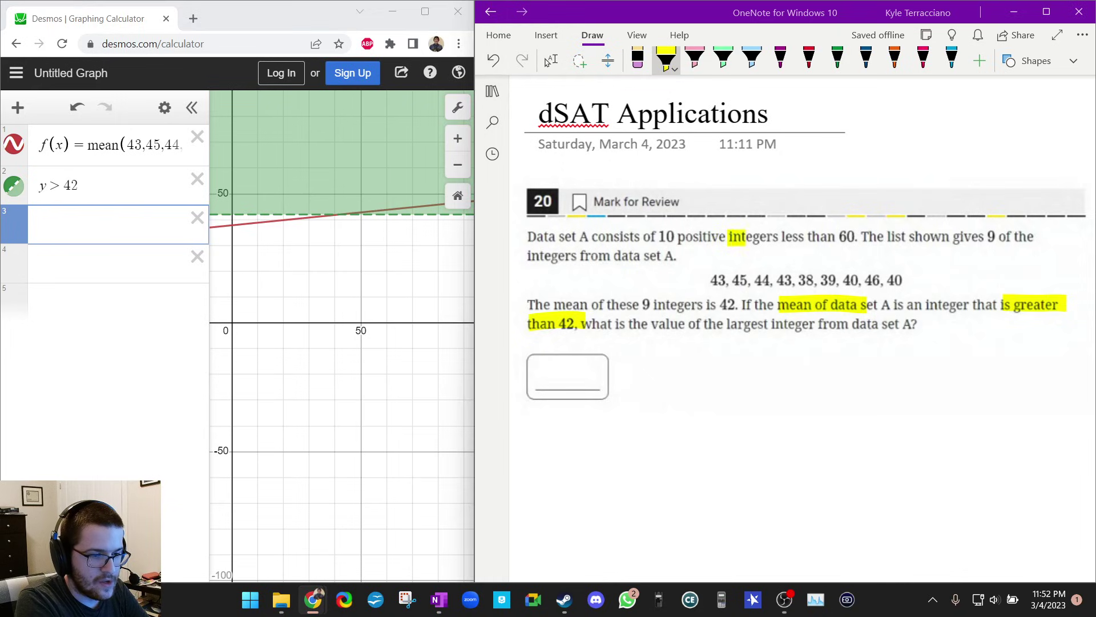
- Highlight 'integers less than 60', graph x < 60, and zoom to where the boundaries meet
drag(730, 236, 858, 236)
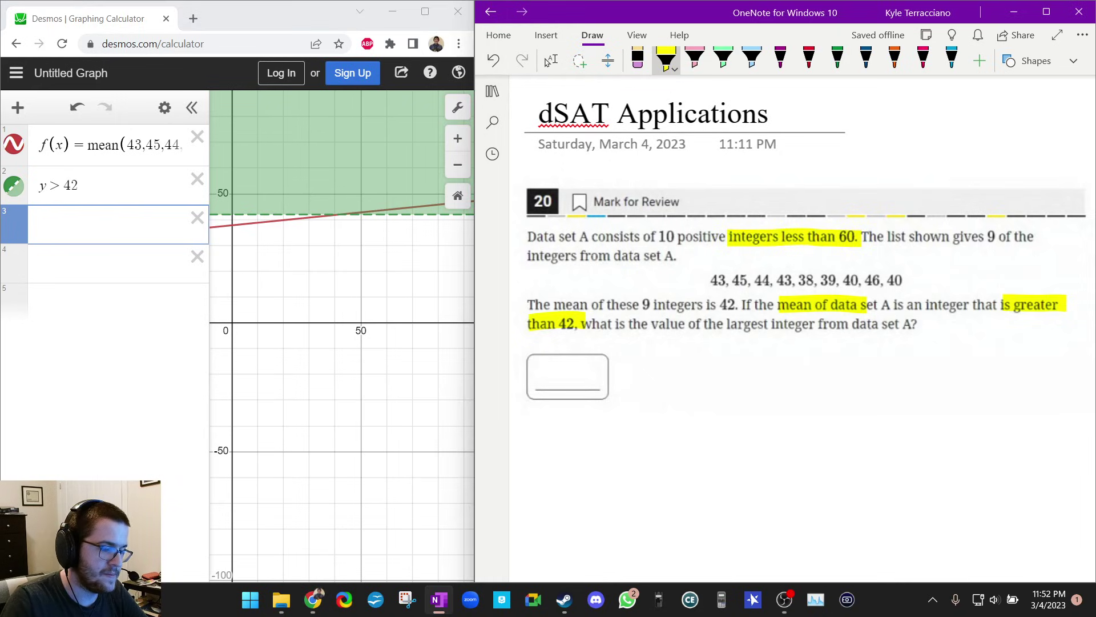
click(76, 229)
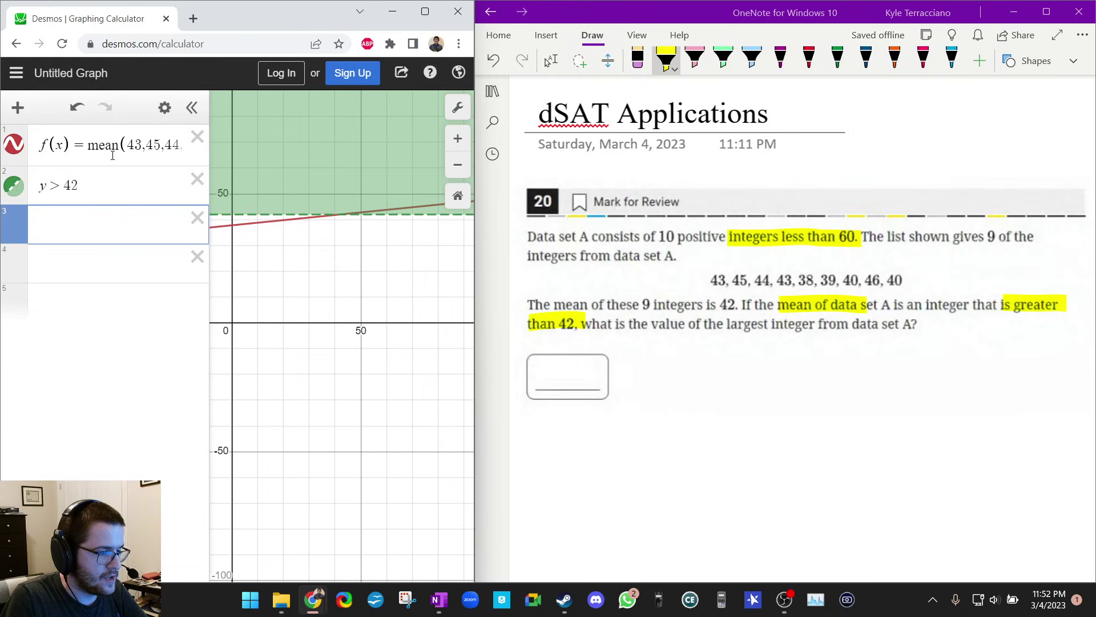
text(x )
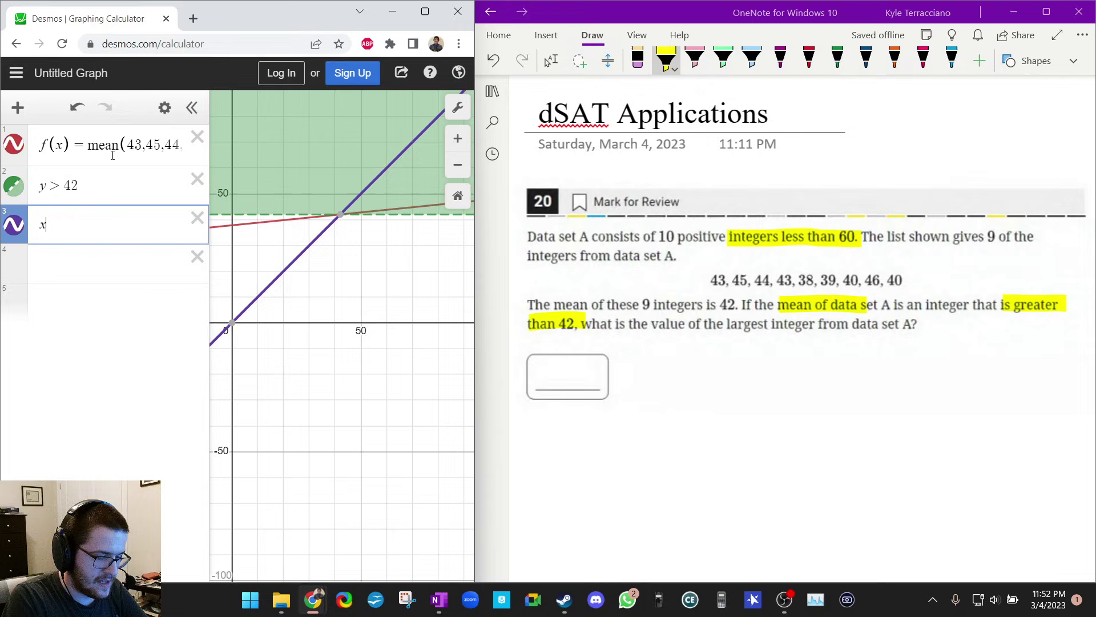
text(< 60)
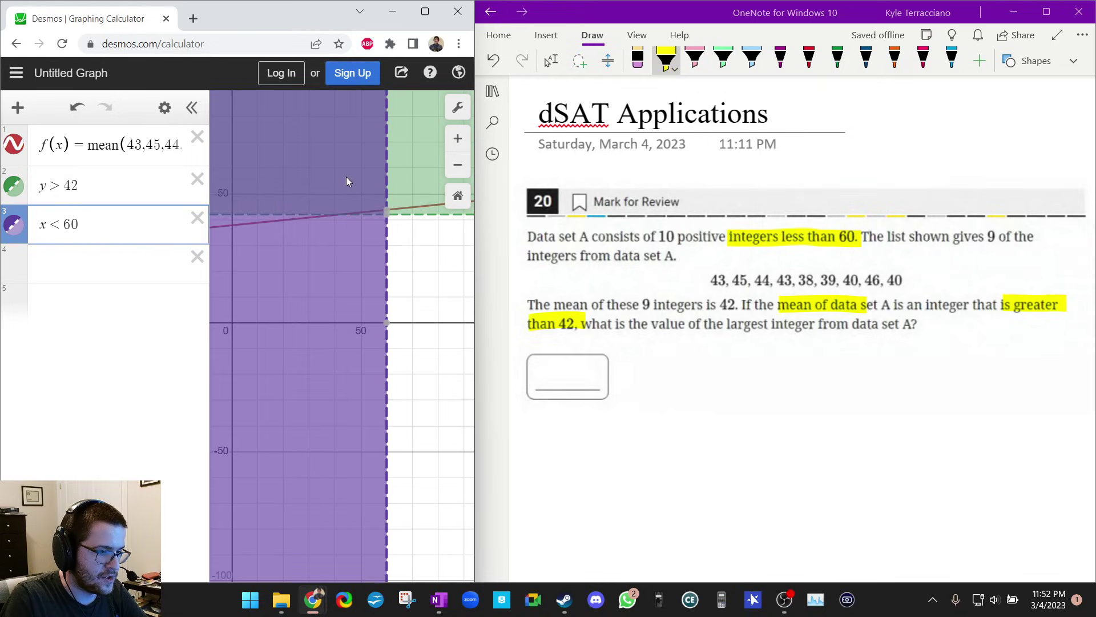
scroll(376, 188, up, 5)
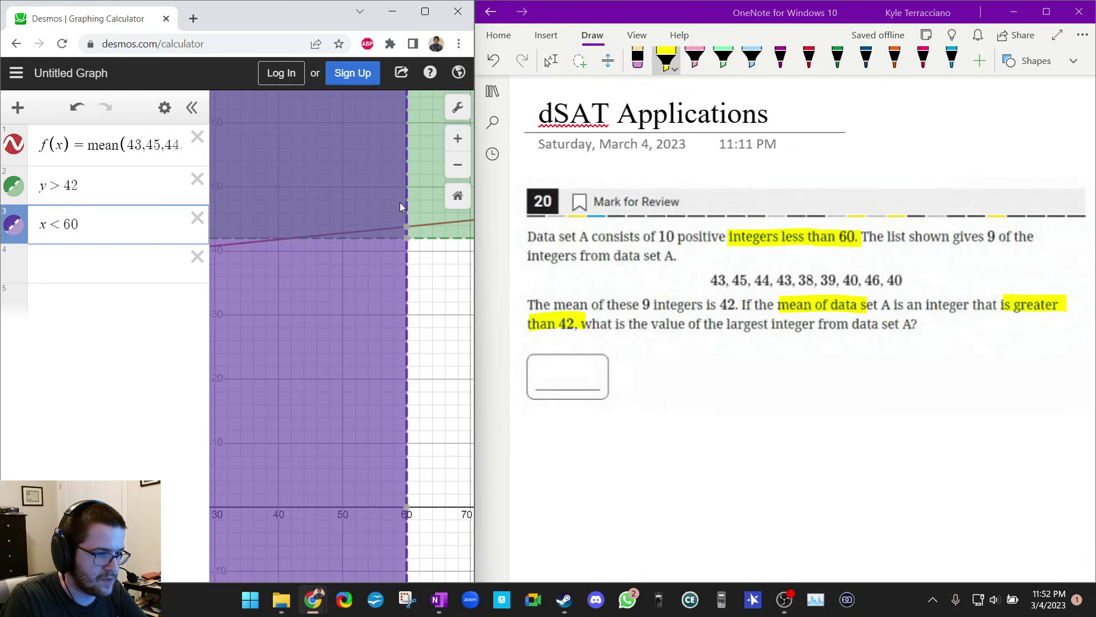
scroll(393, 213, up, 3)
drag(383, 230, 424, 219)
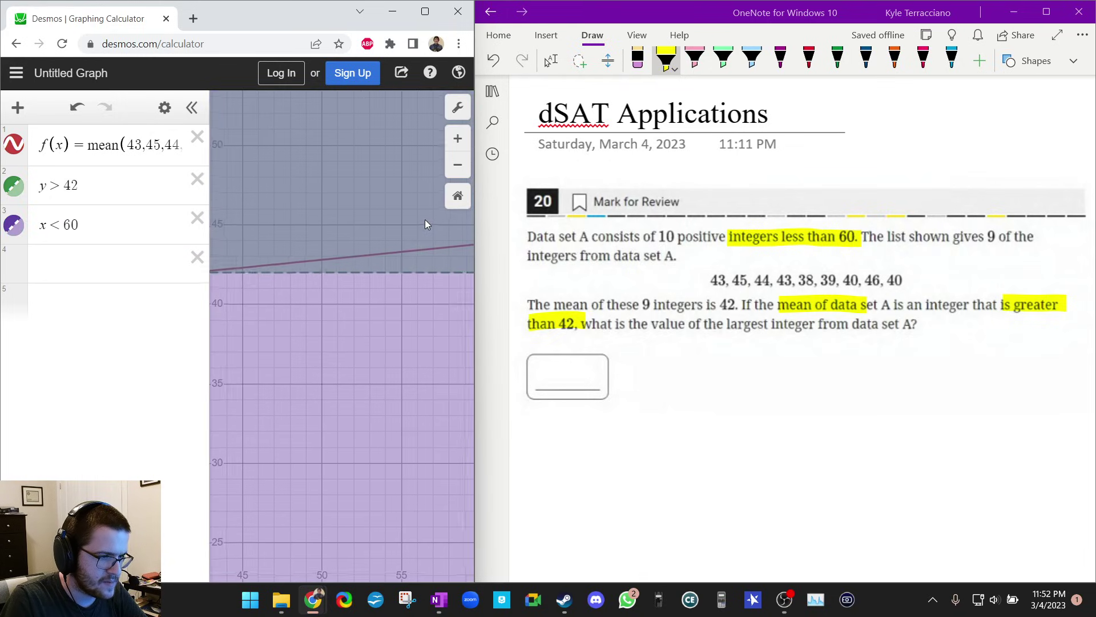
scroll(373, 219, down, 3)
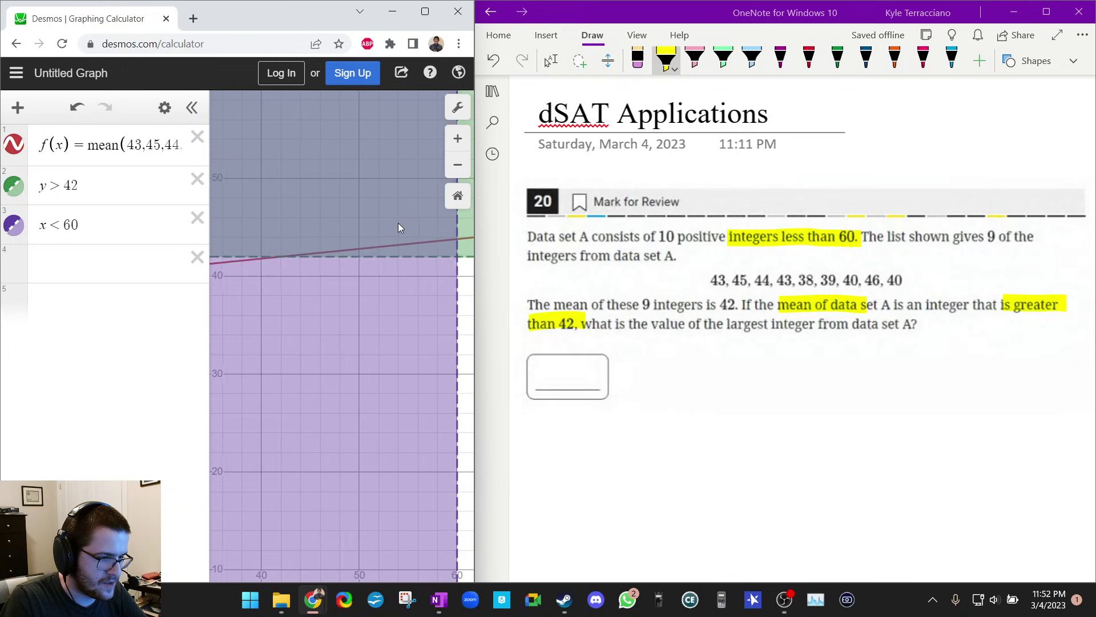
drag(405, 221, 365, 266)
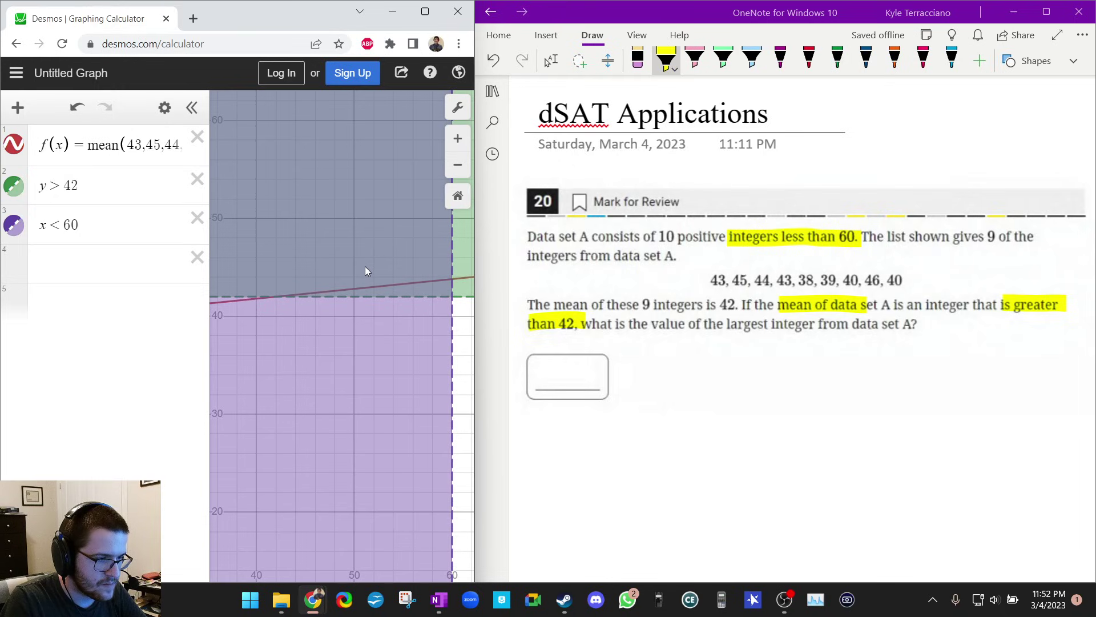
- Use the + menu to add an empty table with x1 and y1 columns to the expression list
click(112, 144)
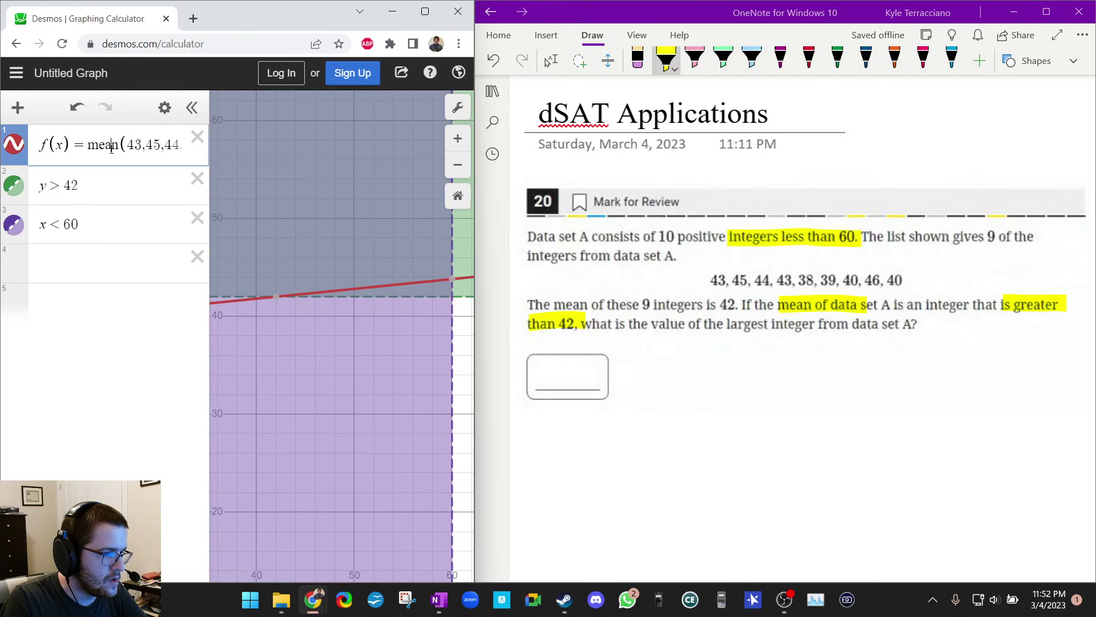
click(165, 108)
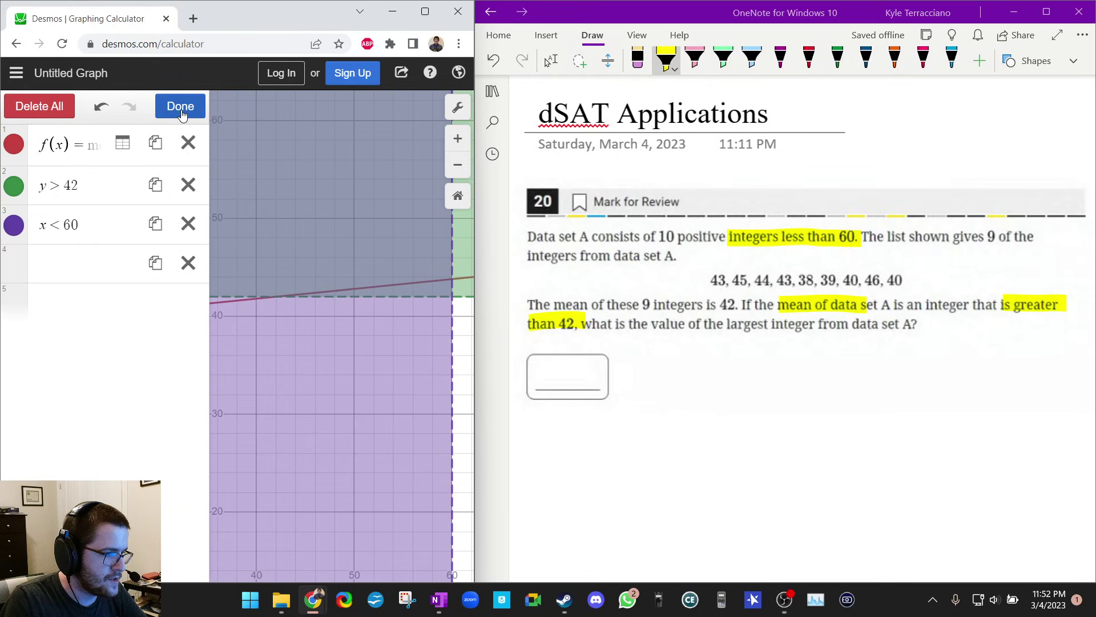
click(179, 106)
click(24, 113)
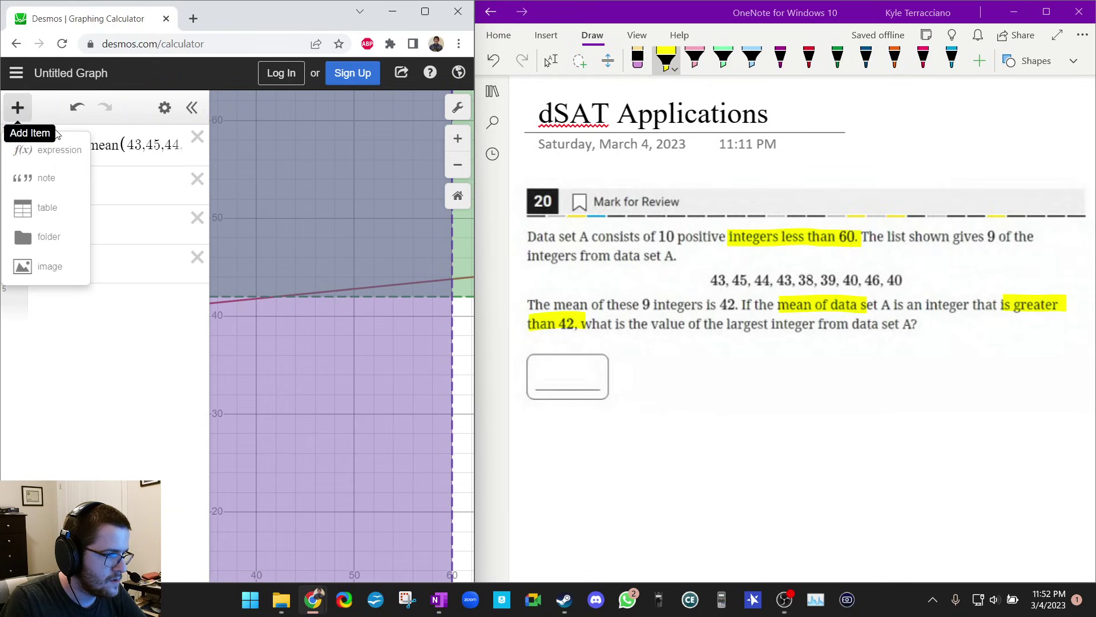
click(67, 206)
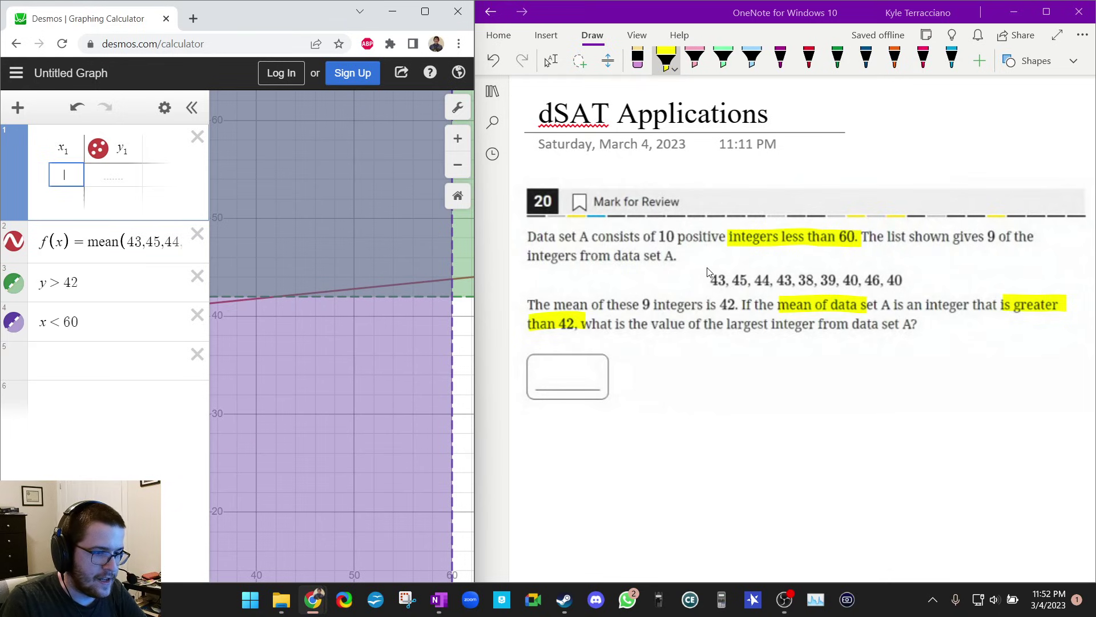
click(723, 57)
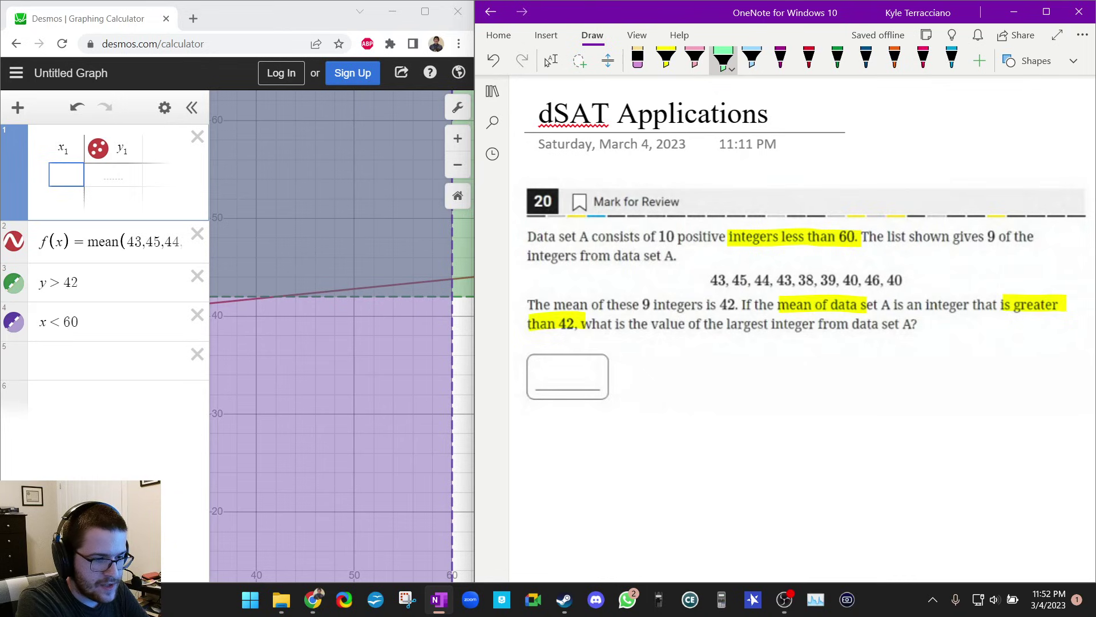
- Mark '10 positive integers' and 'mean of data set A is an integer' in green in question 20
drag(653, 236, 777, 236)
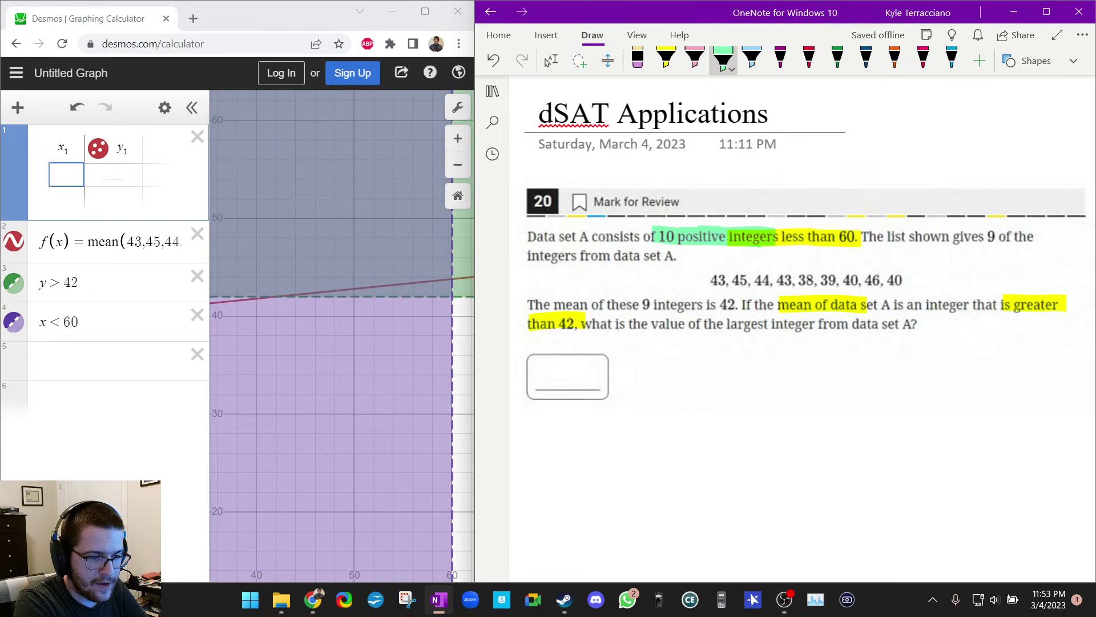
drag(765, 304, 980, 304)
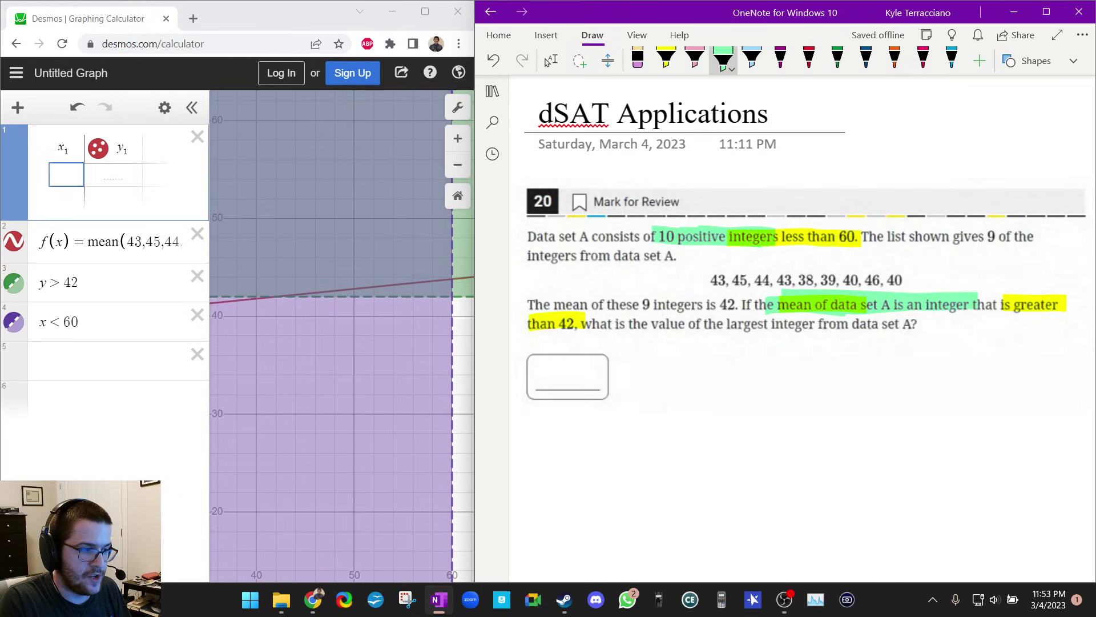
click(56, 172)
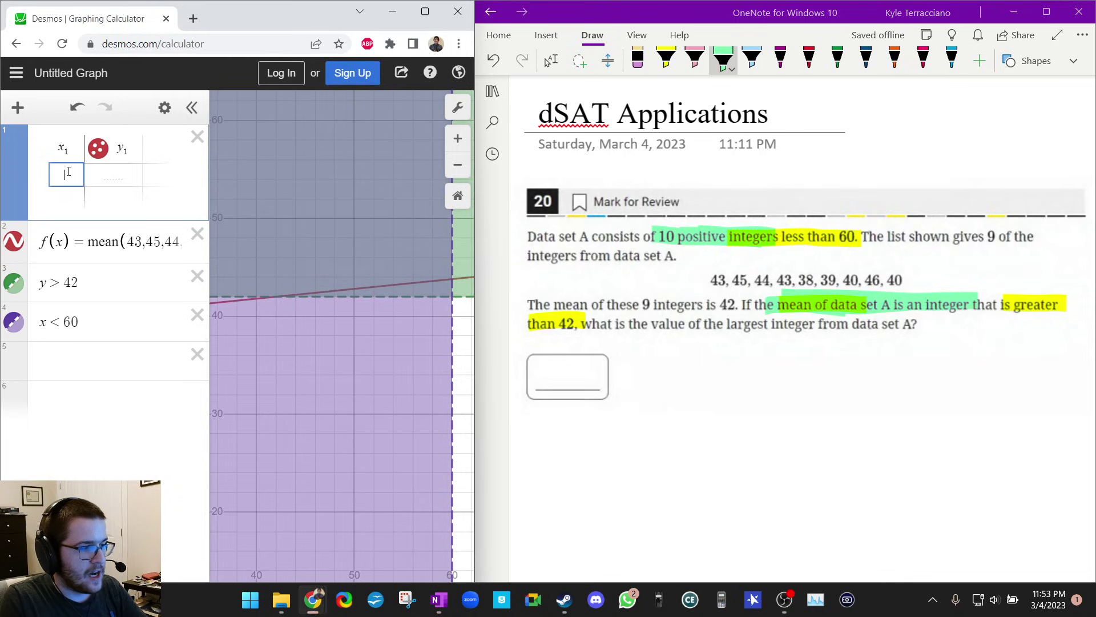
- Rename the second table column's header from y1 to f(x1)
click(133, 146)
key(BackSpace)
key(BackSpace)
text(f(x1)
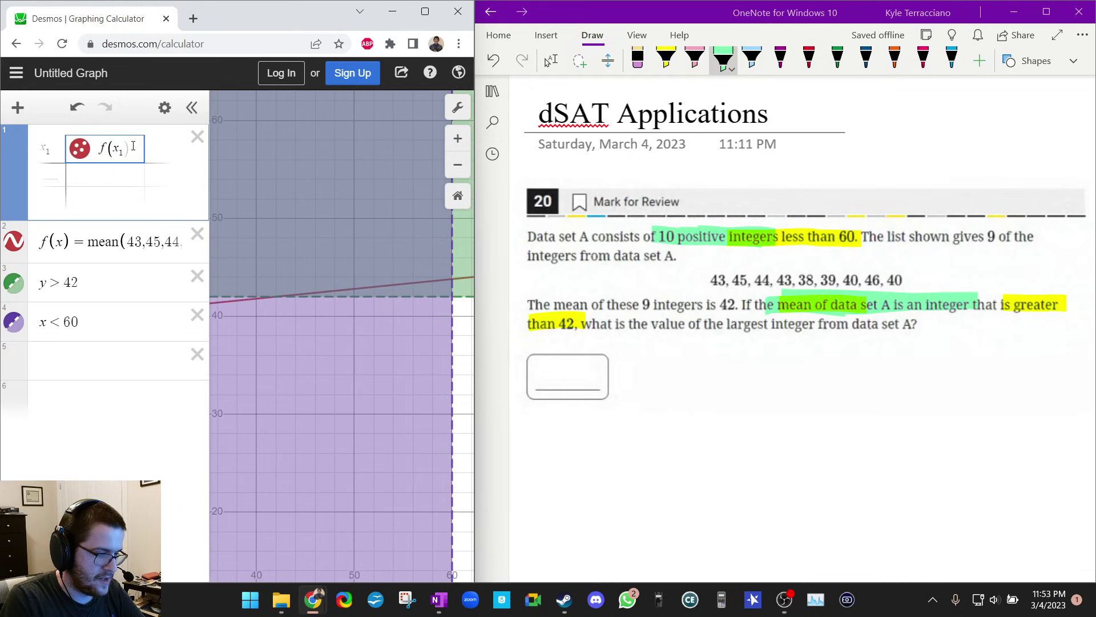
text())
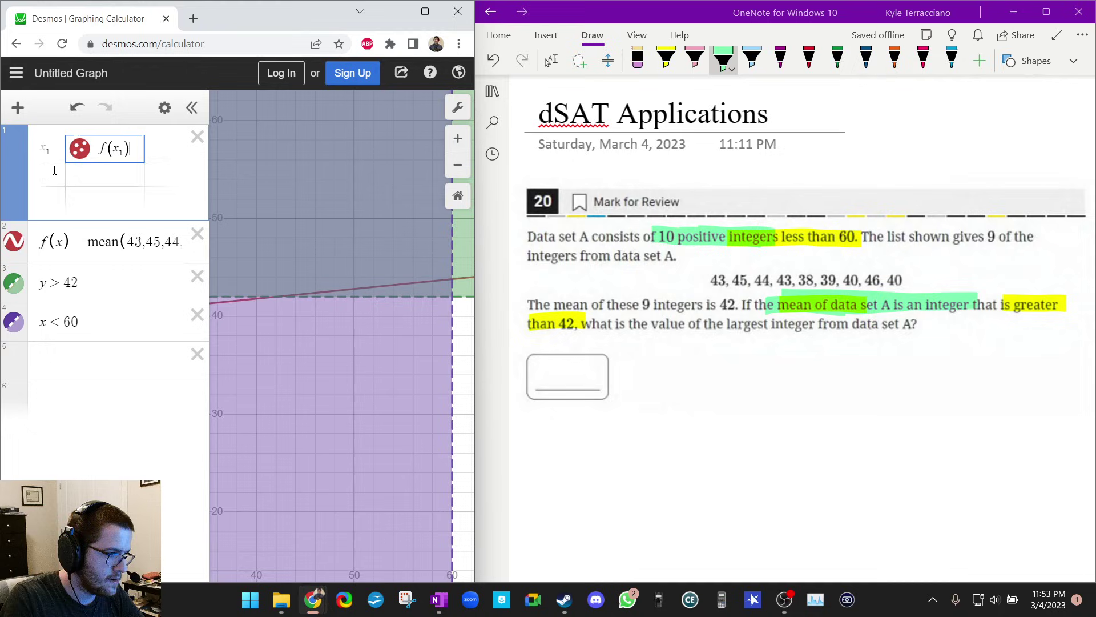
click(53, 173)
- Fill x1 with 59 down to 52, so f(x1) falls from 43.7 to exactly 43
click(72, 178)
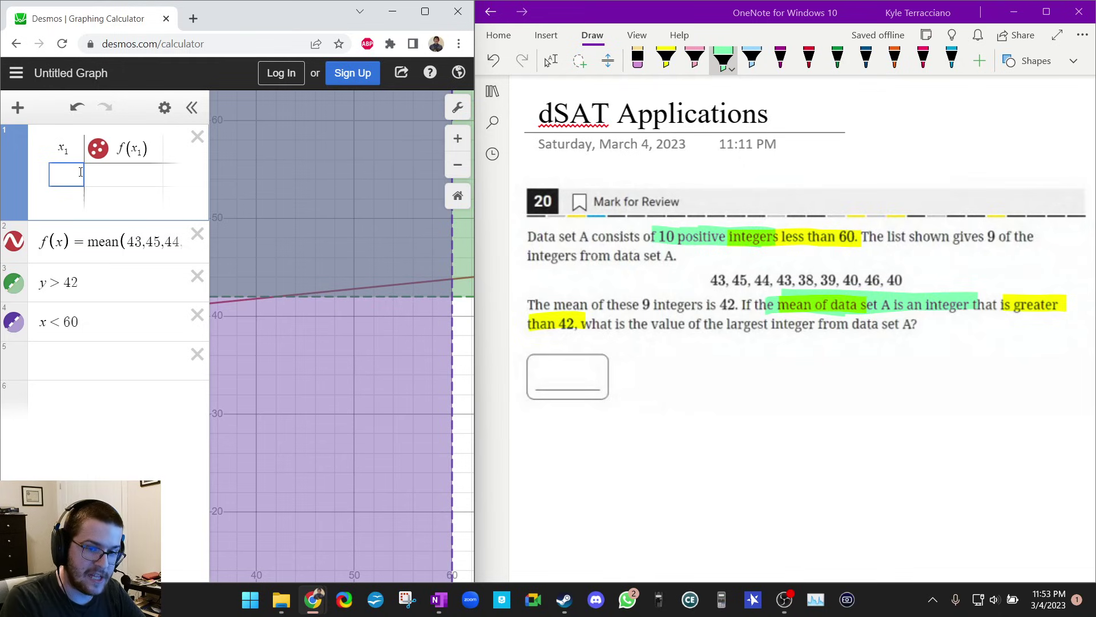
text(59)
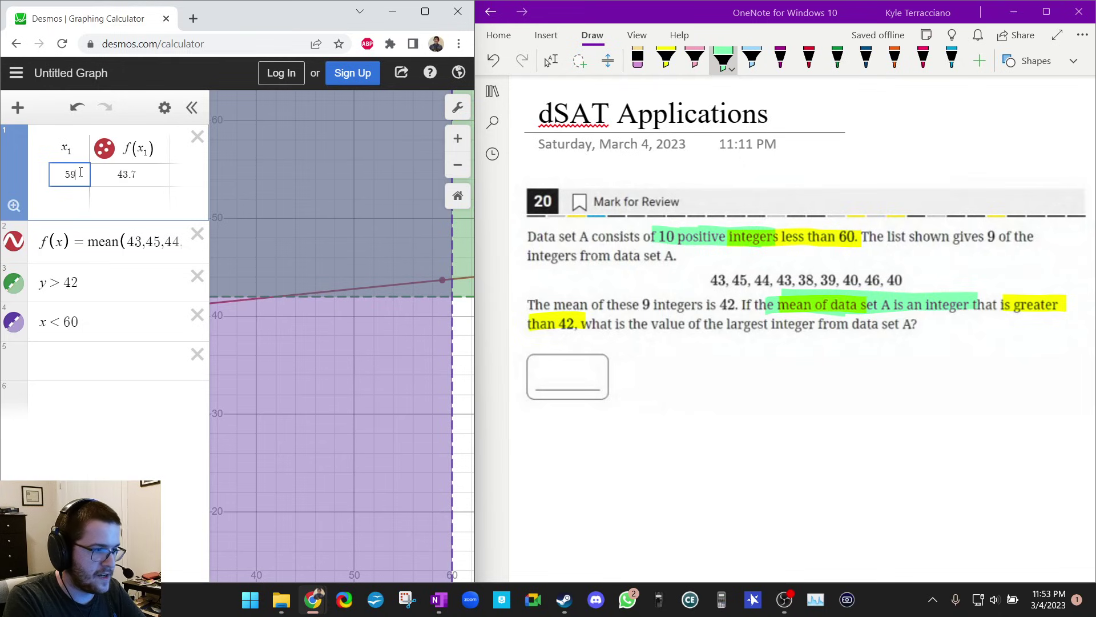
key(Return)
text(58)
key(Return)
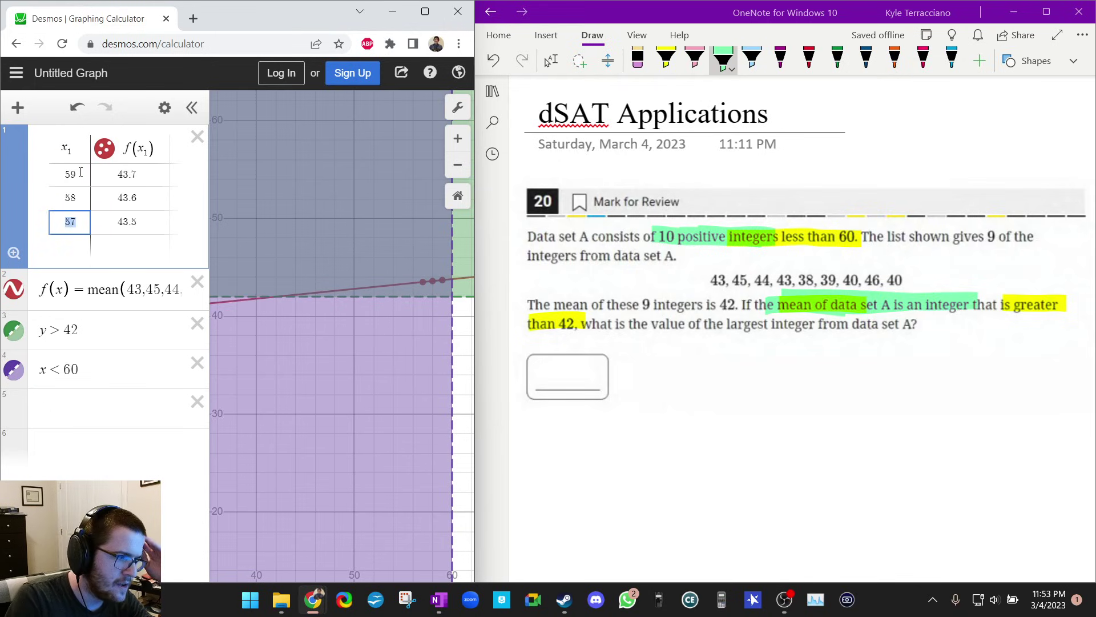
key(Return)
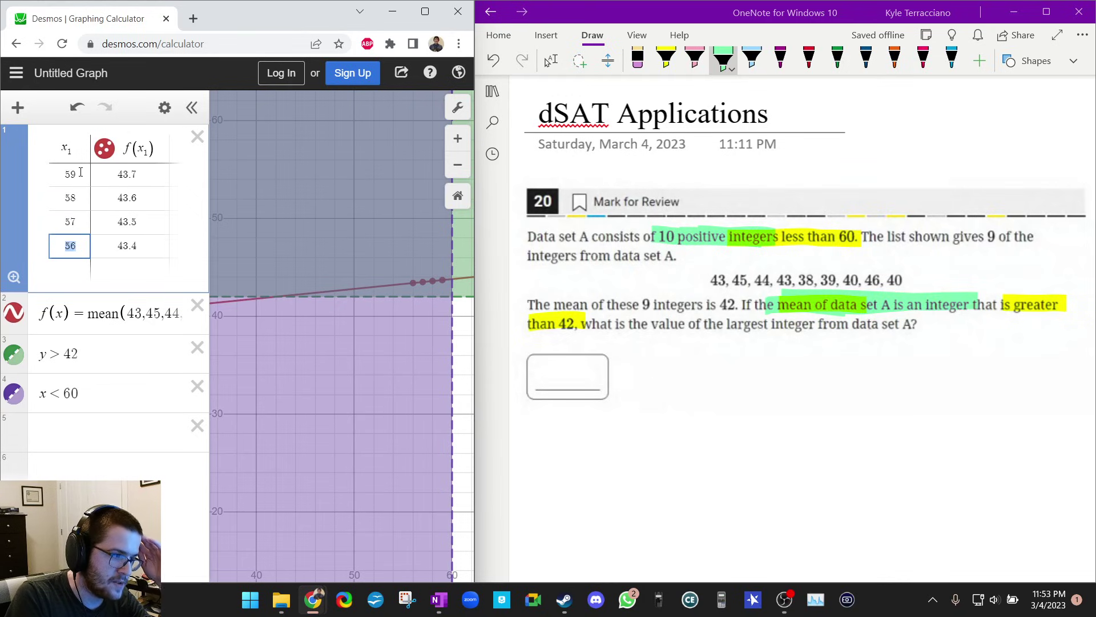
key(Return)
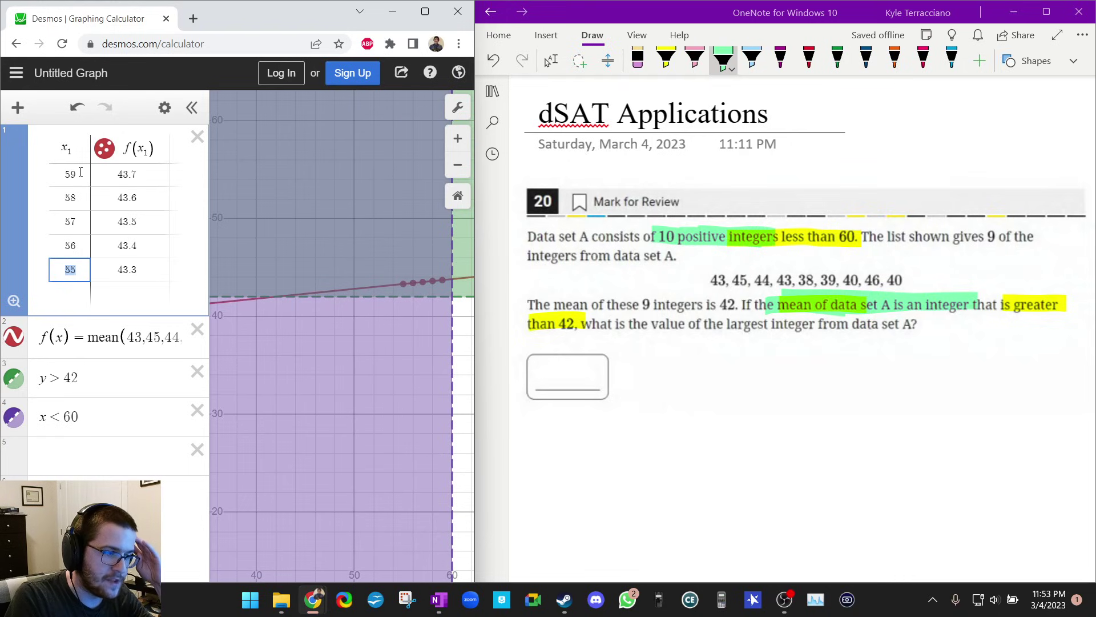
key(Return)
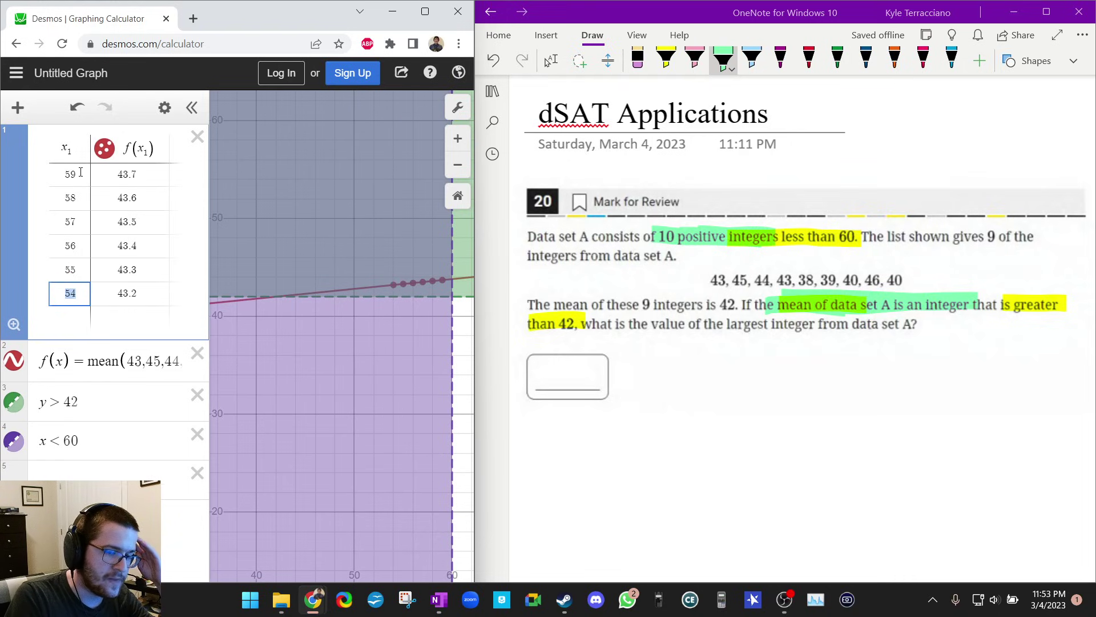
key(Return)
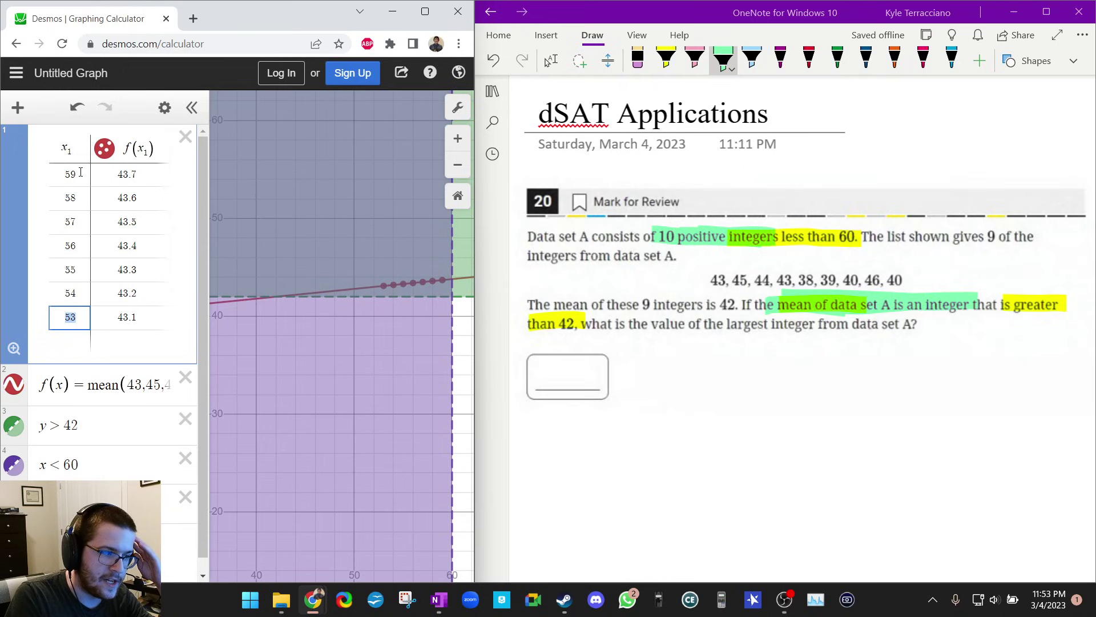
key(Return)
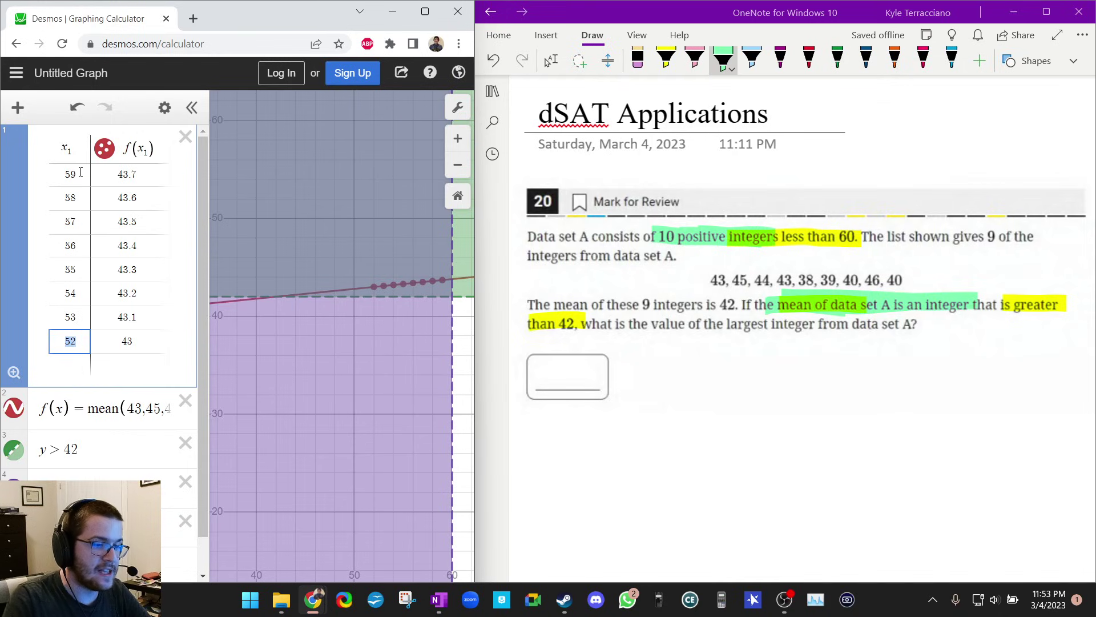
- Underline the largest-integer question in red and handwrite 52 in the answer box in magenta
click(809, 57)
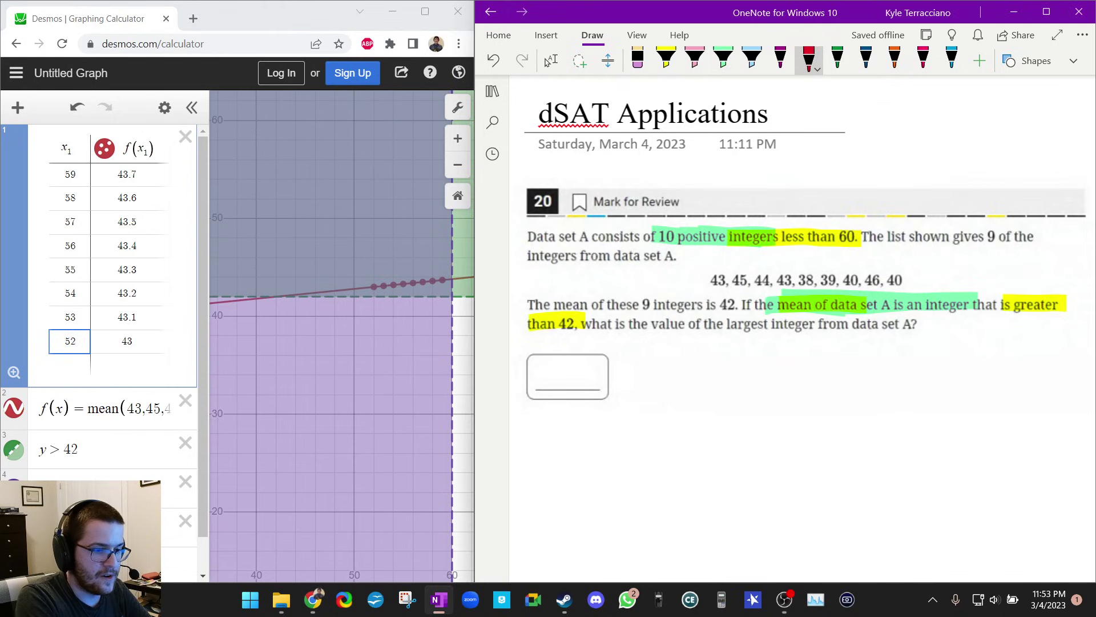
drag(710, 336, 943, 334)
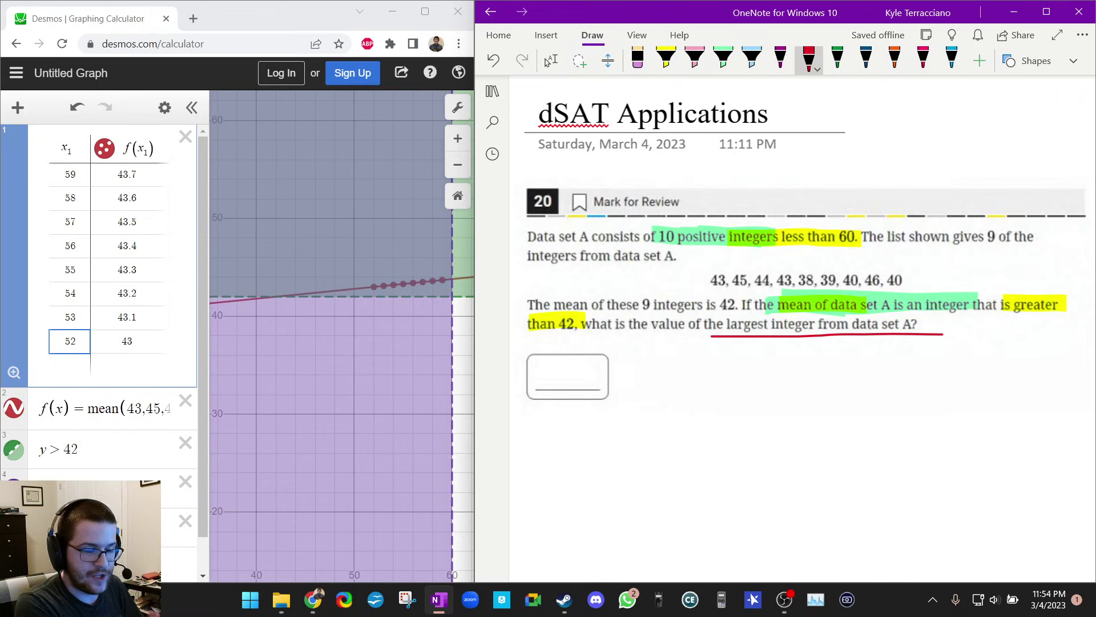
click(780, 57)
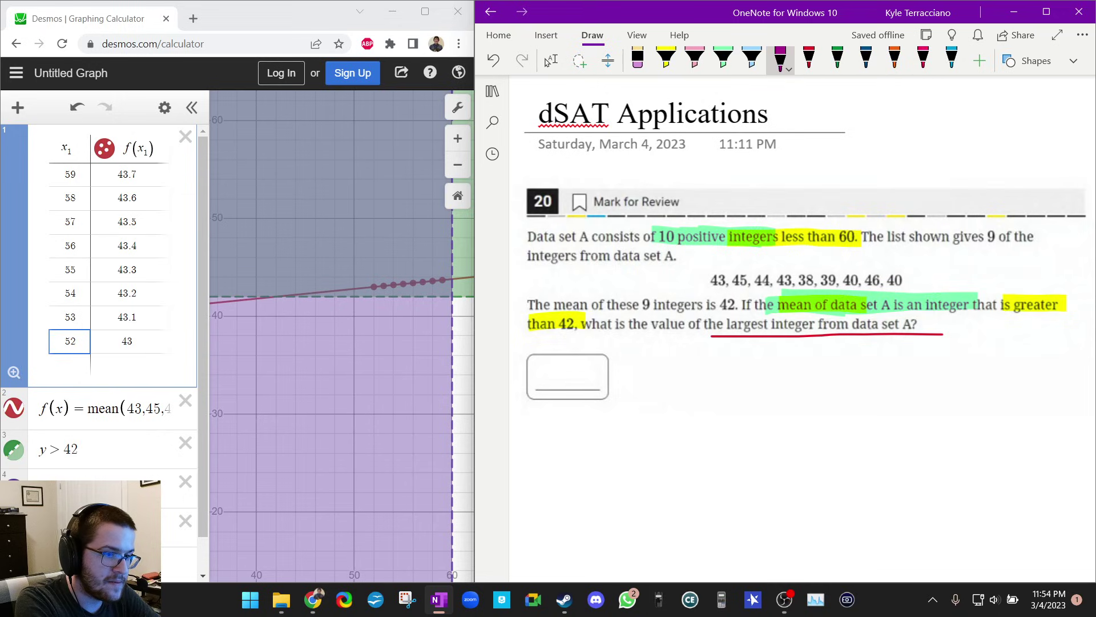
mouse_move(539, 362)
mouse_down()
mouse_move(555, 379)
mouse_move(537, 391)
mouse_move(573, 359)
mouse_move(600, 396)
mouse_up()
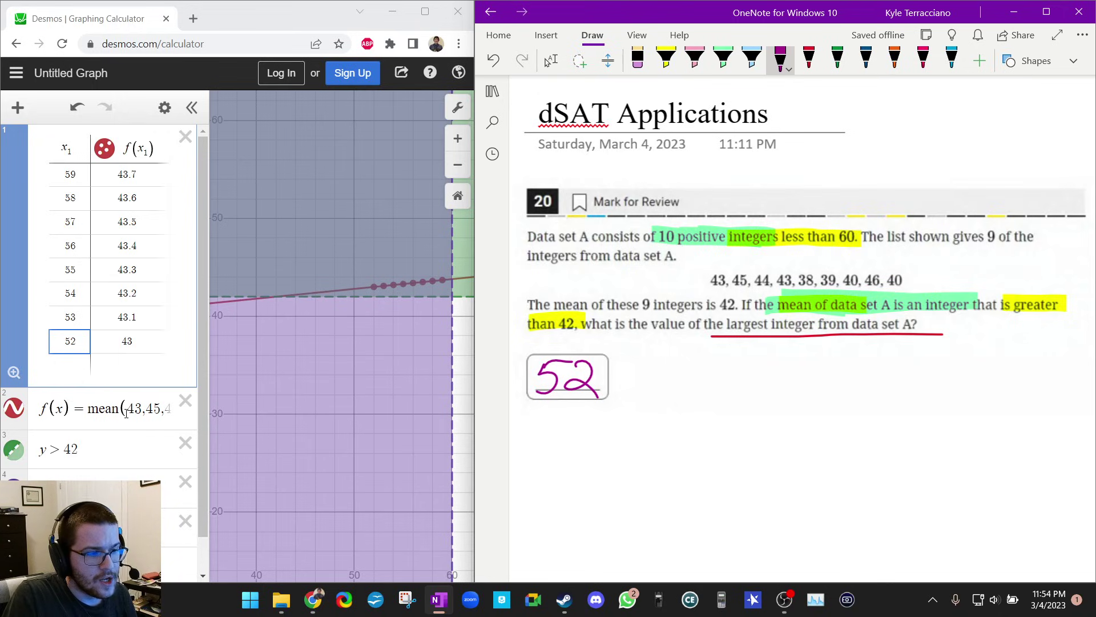
- Reload Desmos to an empty graph and go to the More Applications page in OneNote
click(62, 44)
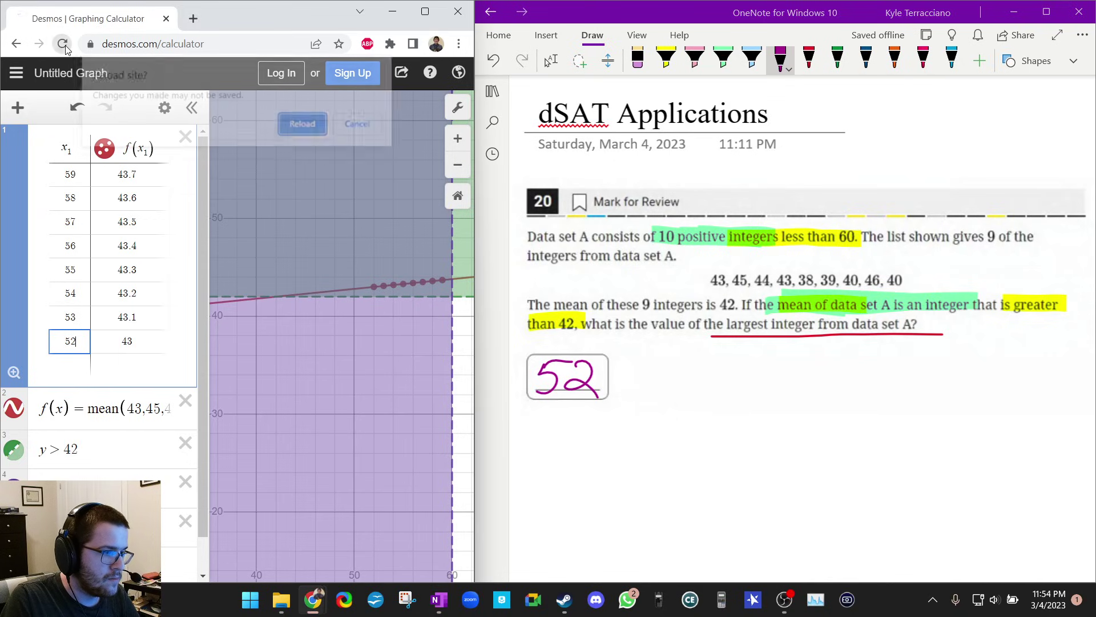
click(303, 122)
click(491, 93)
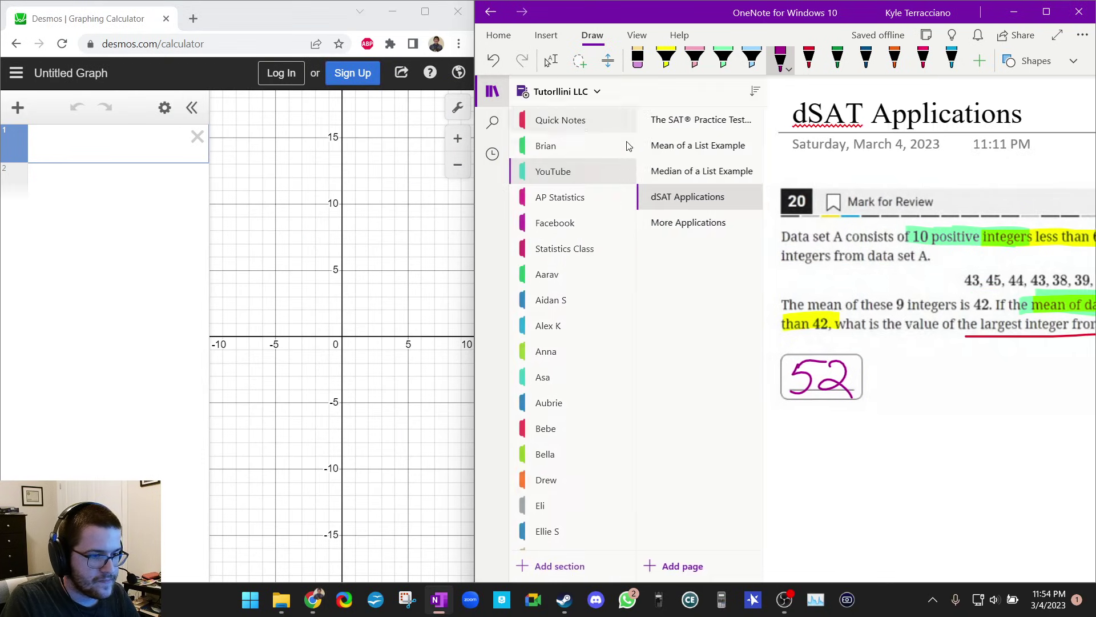
click(698, 222)
click(501, 90)
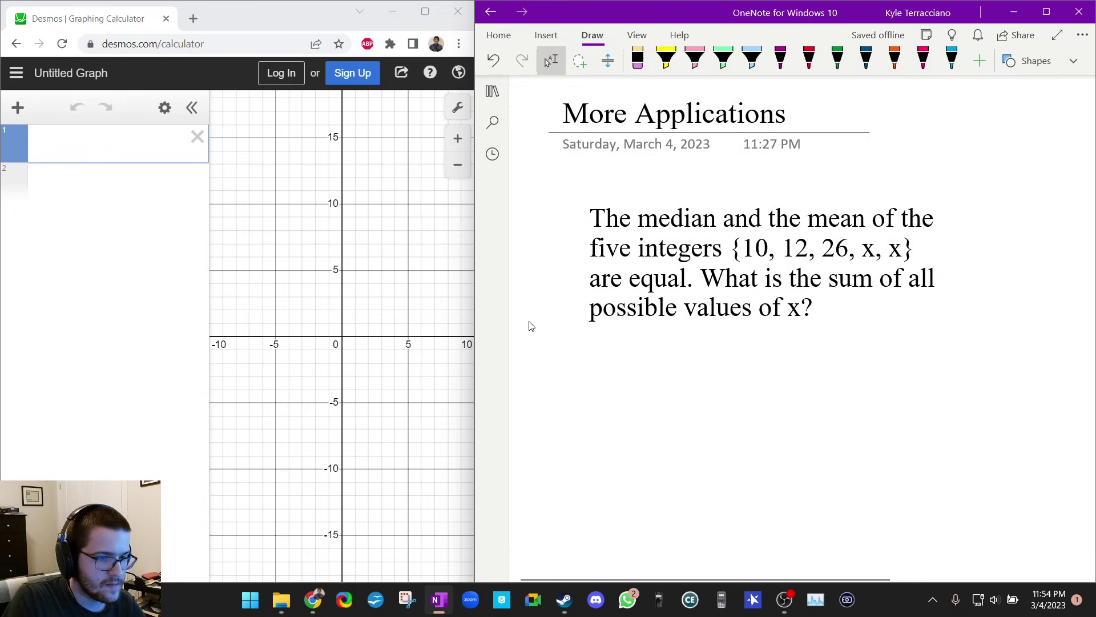
- Define the list A = [10,12,26,x,x] on line 1
click(94, 146)
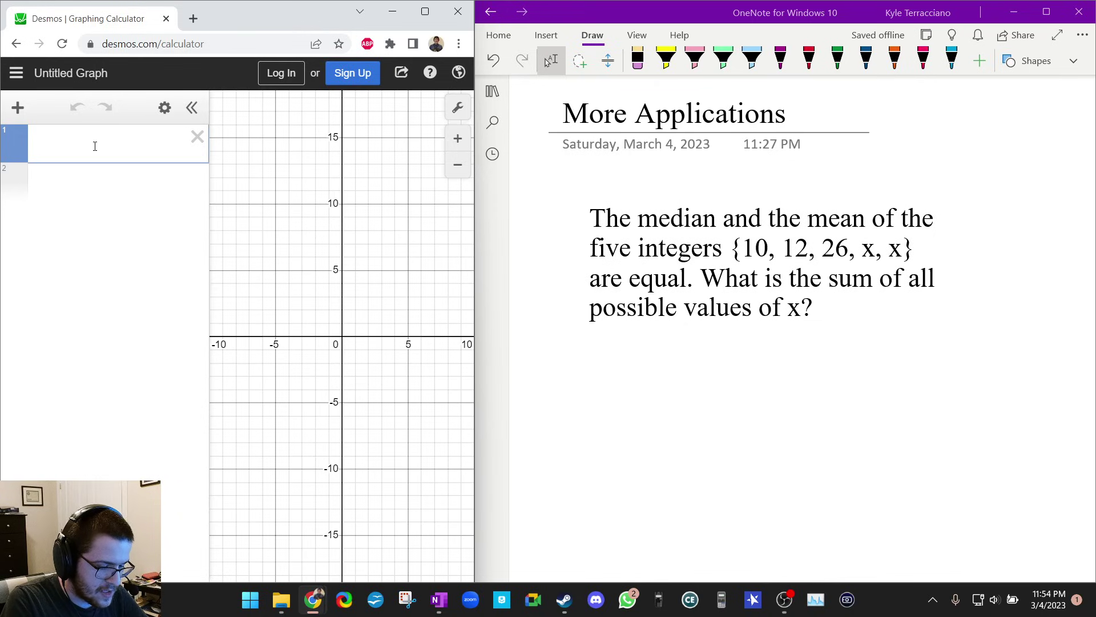
text(A = [)
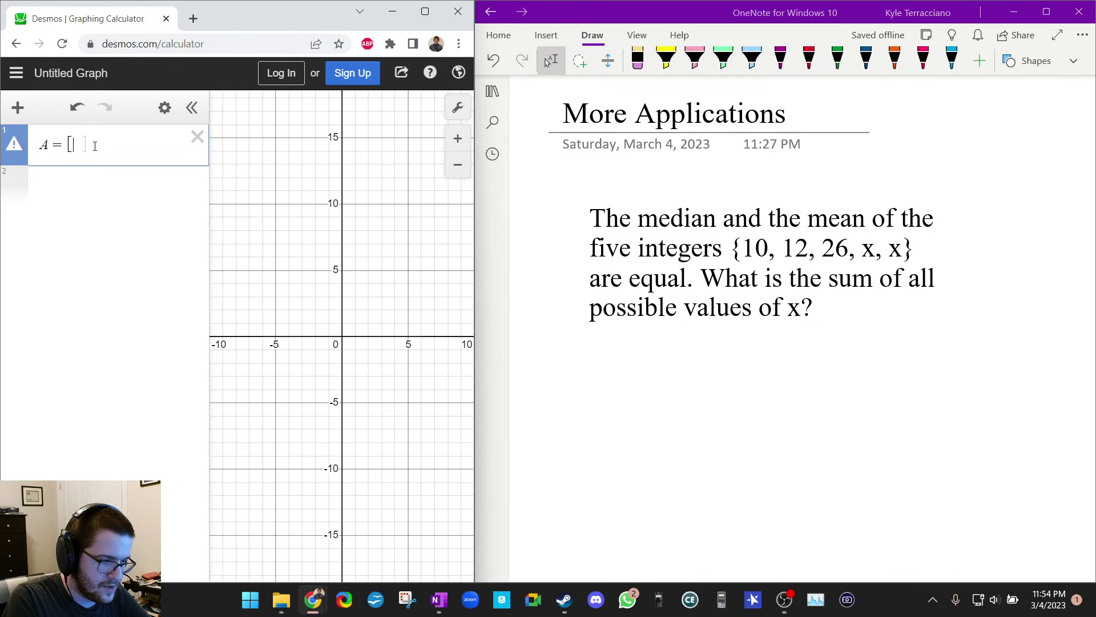
text(10,12,)
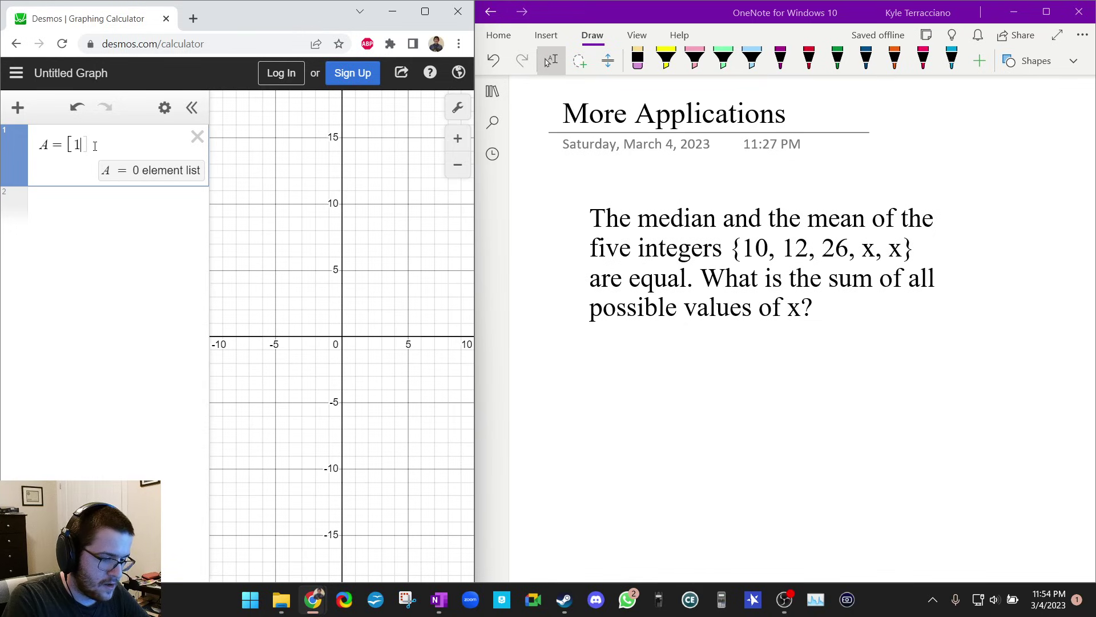
text(26,x,x)
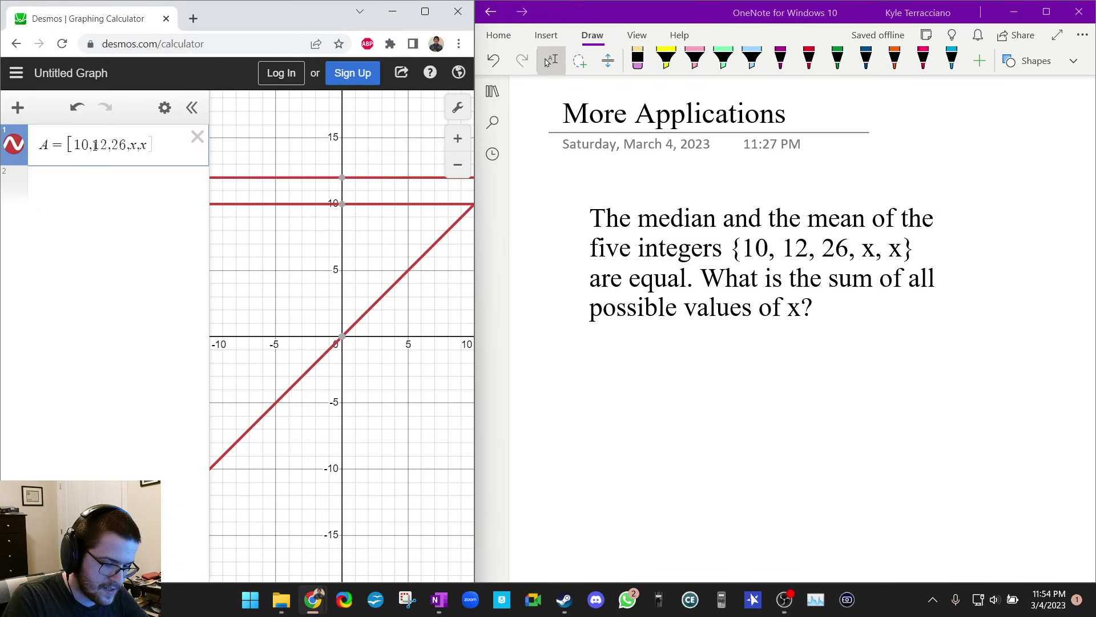
text(])
key(Return)
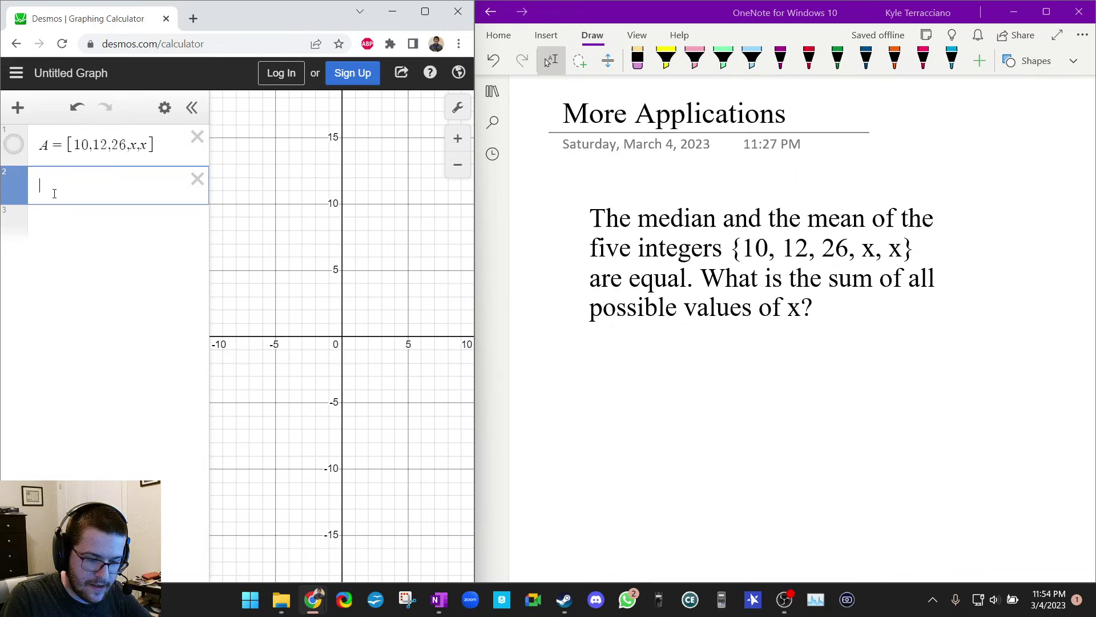
- Graph y = mean(A) on line 2
click(549, 61)
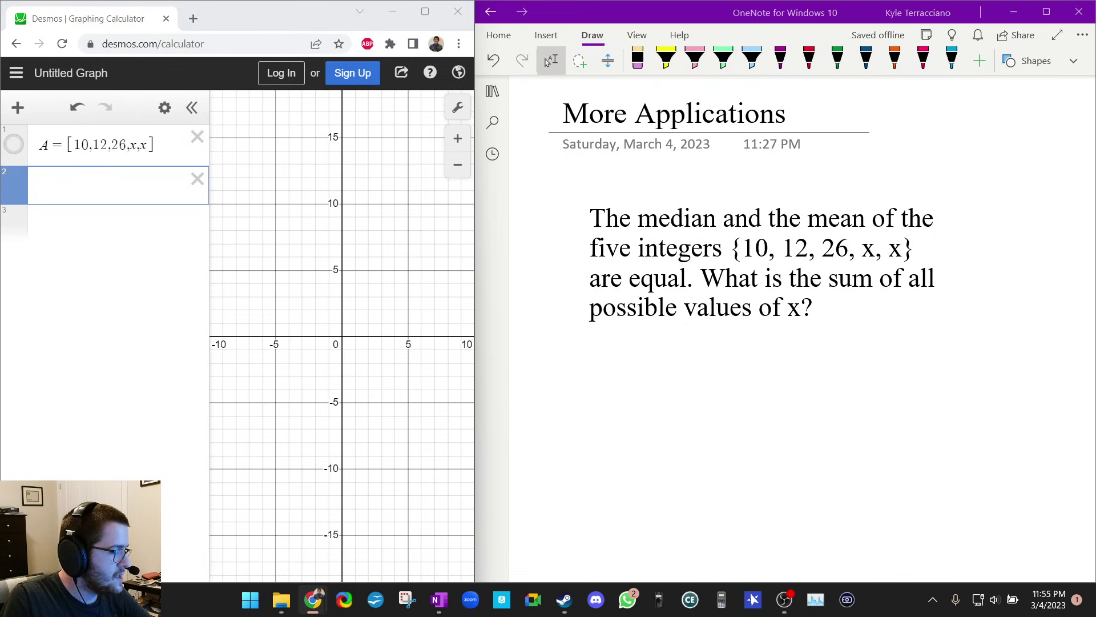
click(98, 189)
text(y =)
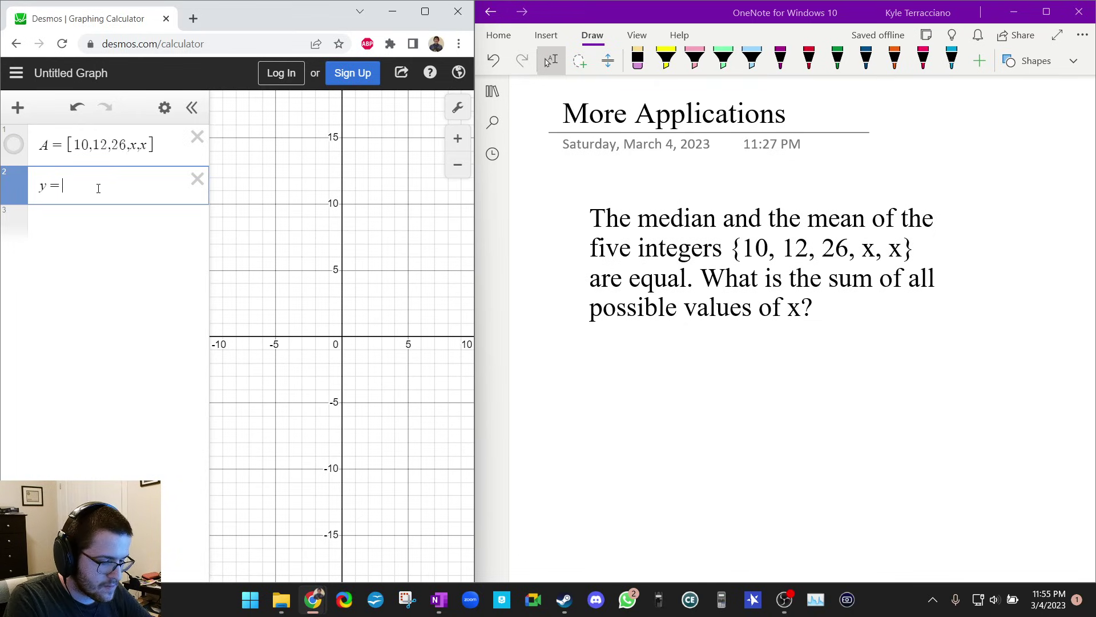
text( mean(A))
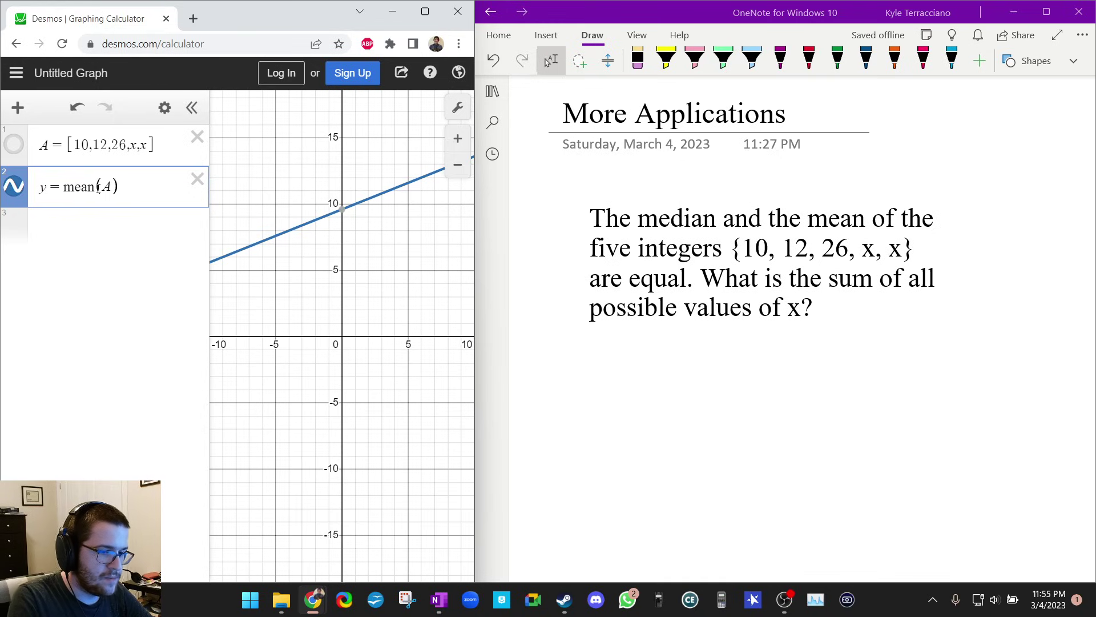
- Highlight 'median and the mean' and 'are equal' in yellow, then enter y=median(A) on line 3
click(666, 58)
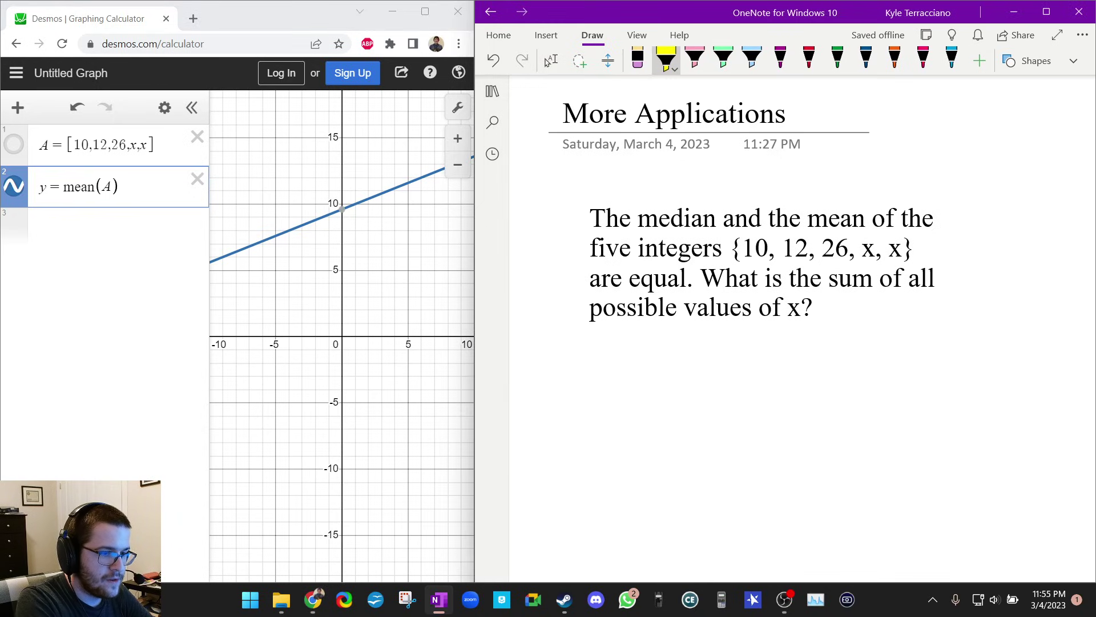
drag(639, 219, 865, 219)
drag(591, 278, 694, 278)
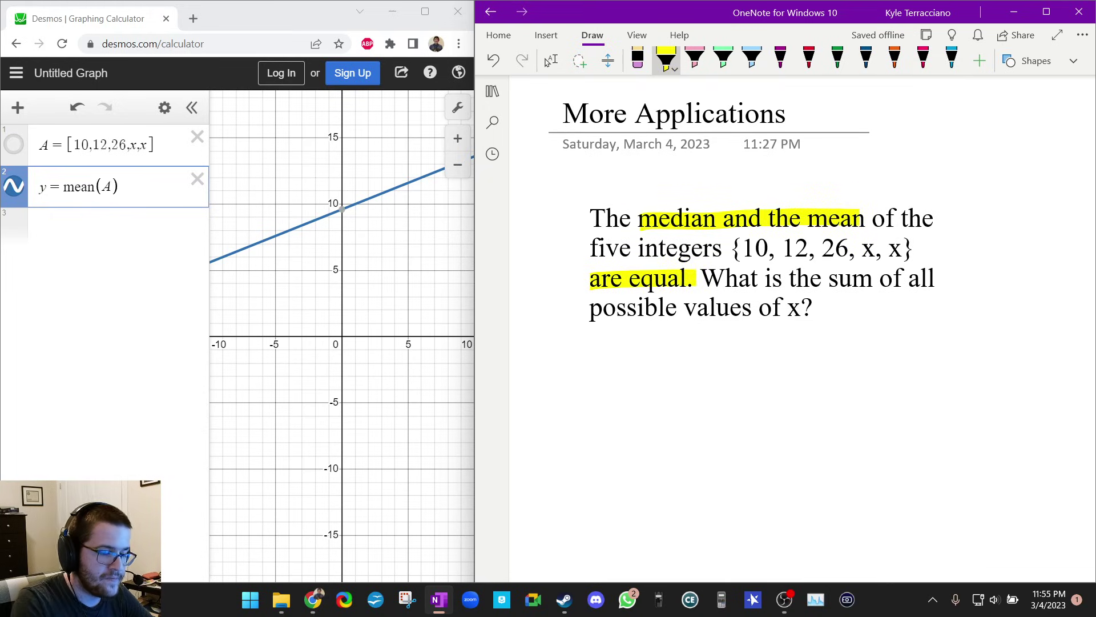
click(50, 227)
text(y=median)
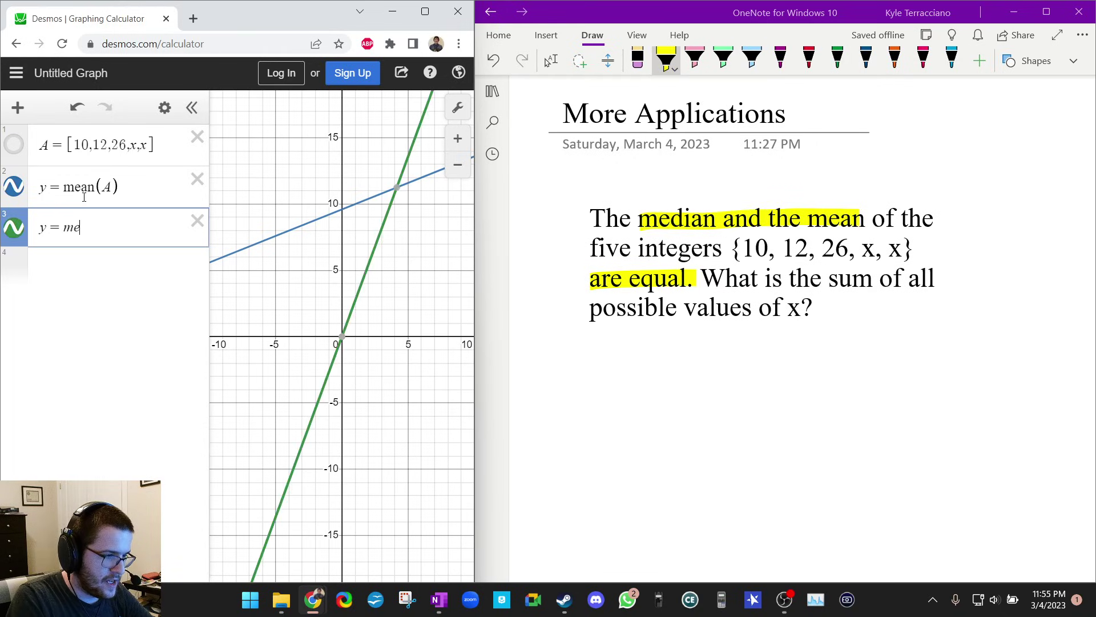
text((A)
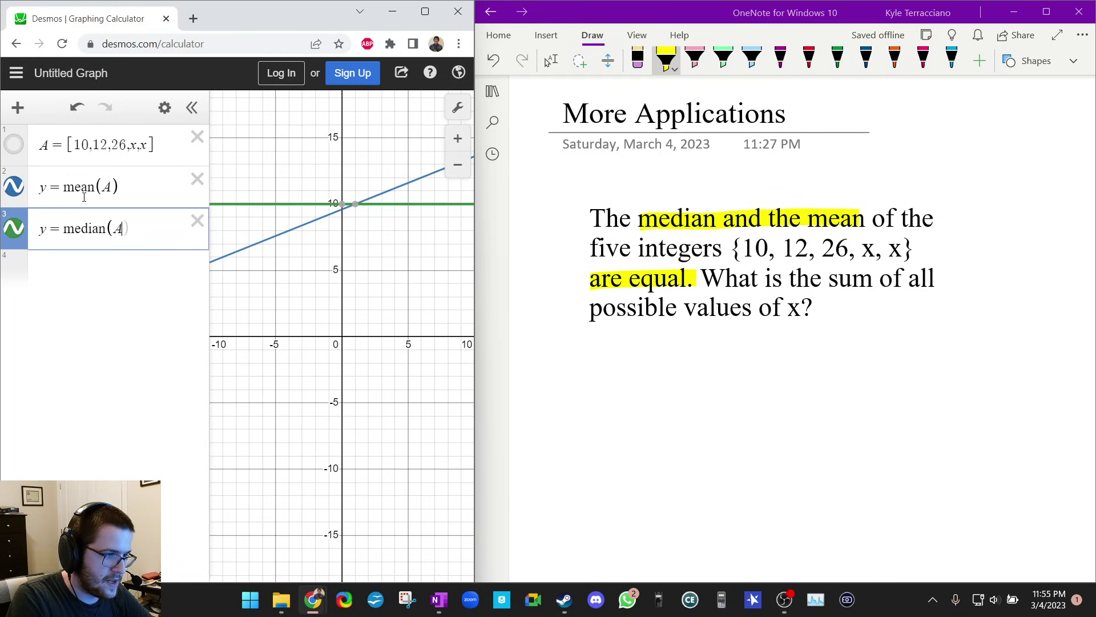
text())
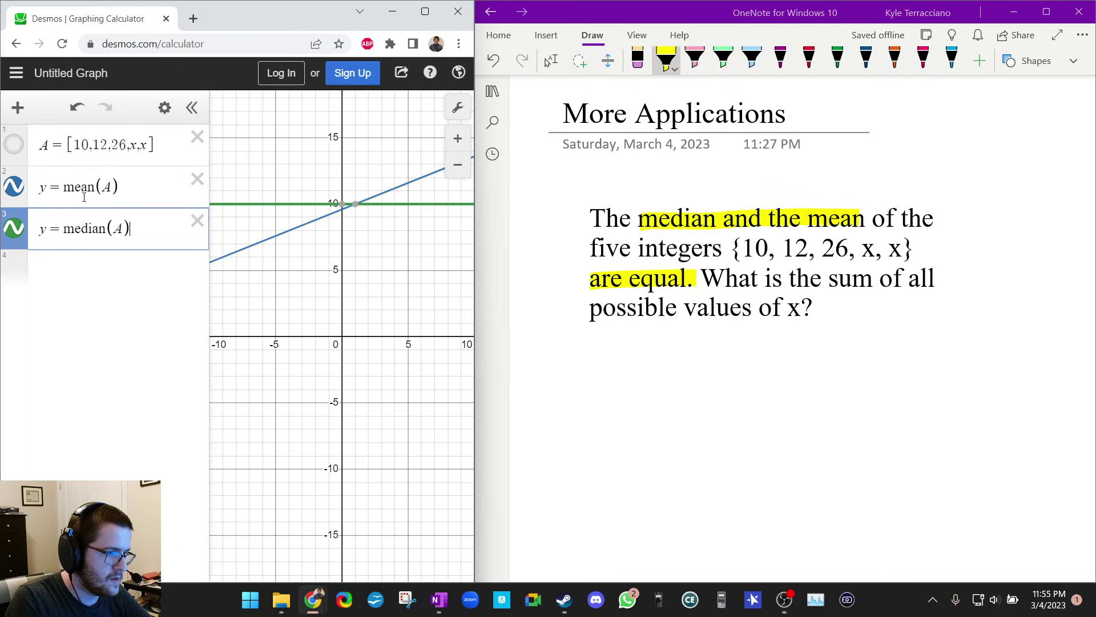
- Commit the median graph and zoom and pan to where it crosses the mean line
key(Return)
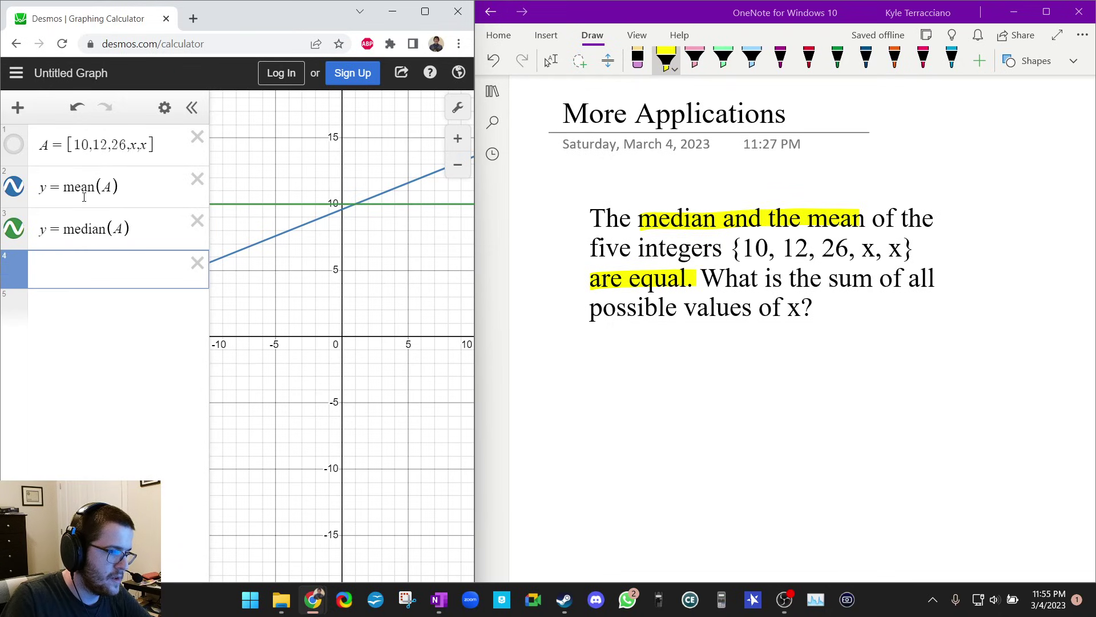
scroll(340, 193, up, 2)
scroll(354, 217, up, 5)
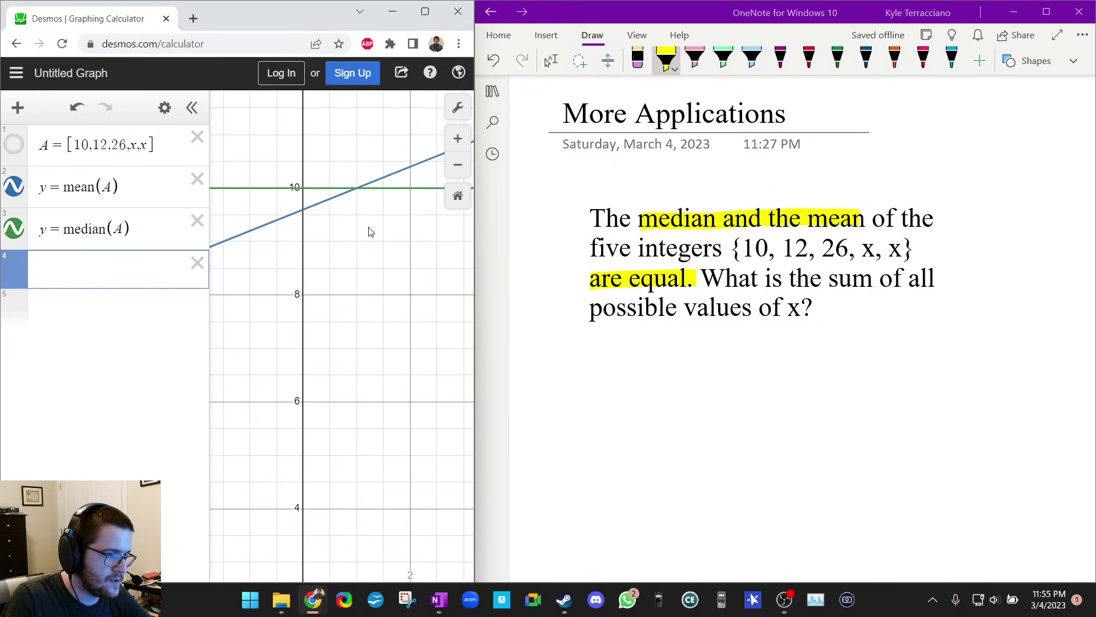
drag(362, 215, 351, 289)
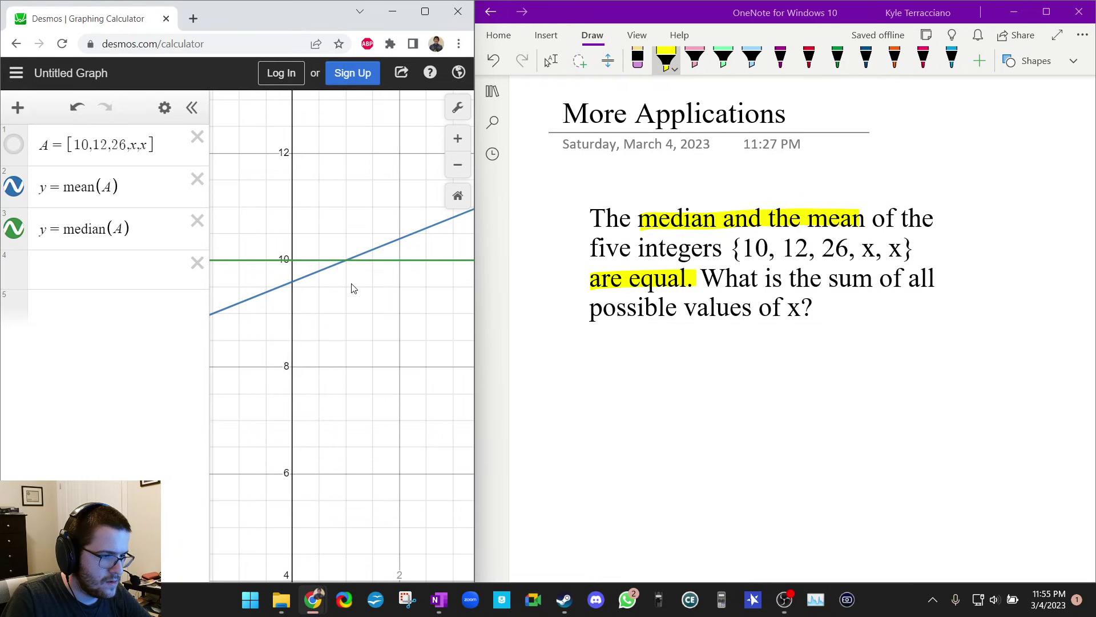
scroll(360, 283, down, 8)
scroll(388, 257, down, 10)
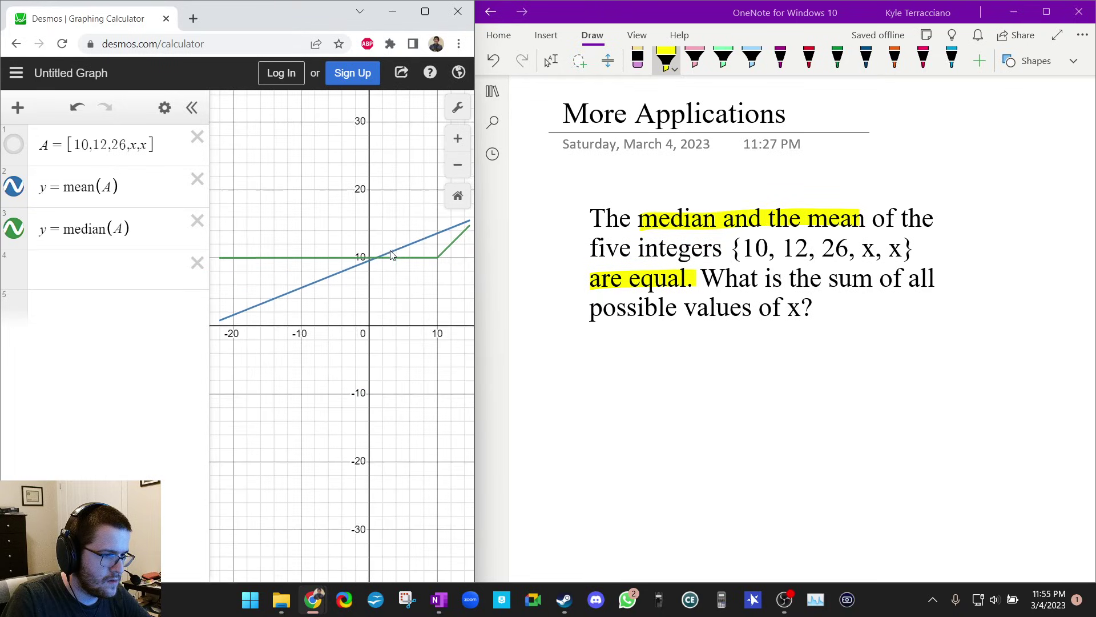
scroll(304, 272, down, 6)
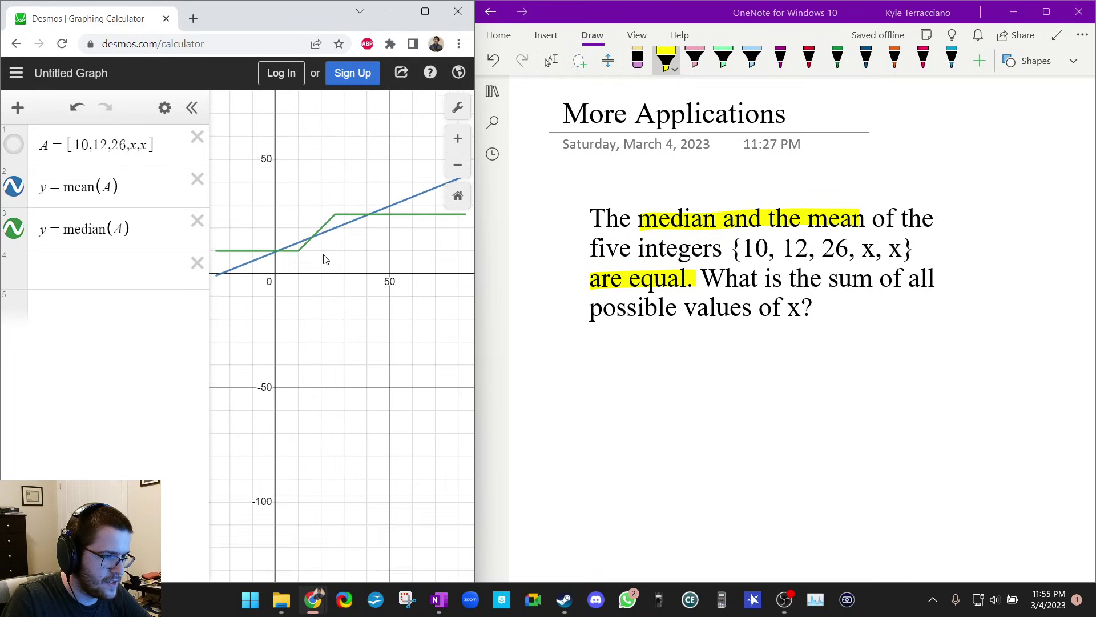
scroll(354, 247, up, 4)
scroll(383, 306, up, 5)
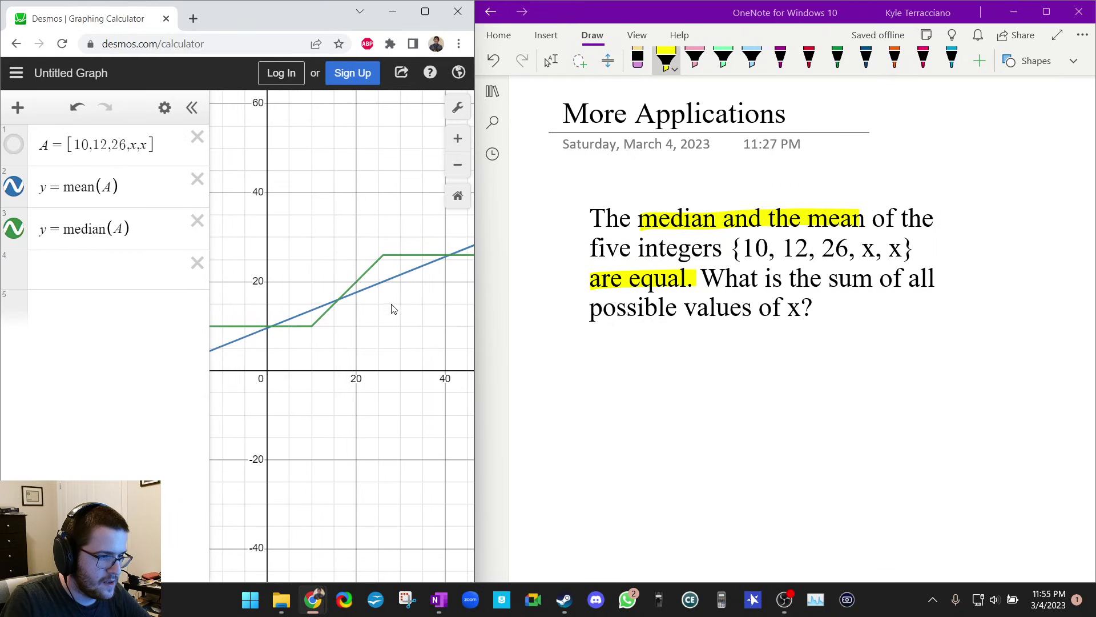
scroll(394, 325, down, 2)
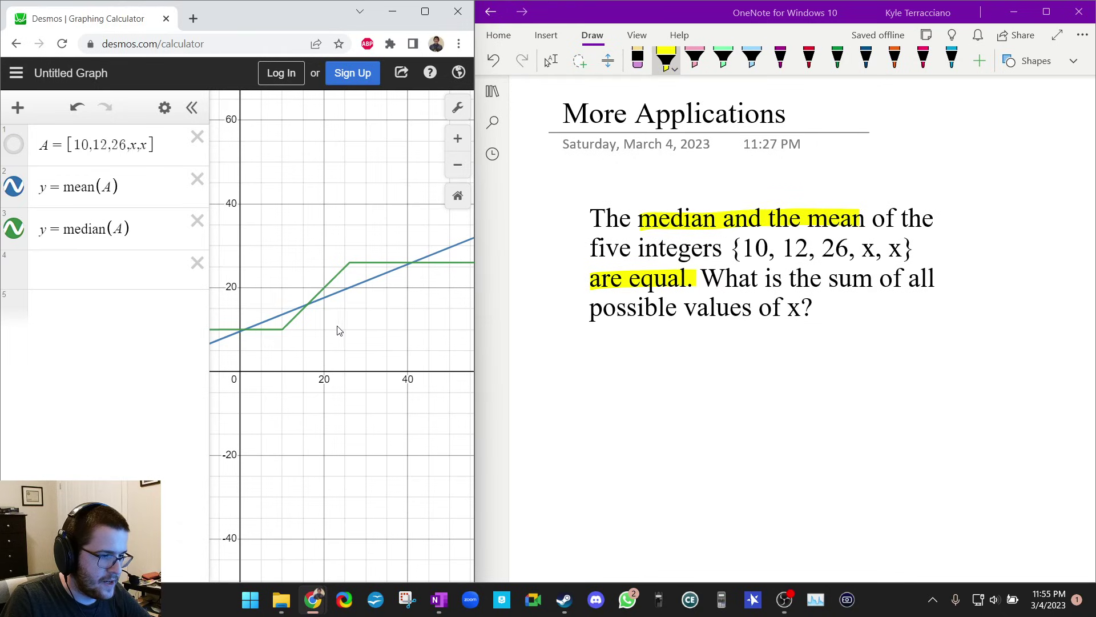
- Pin the median–mean intersections at (1, 10), (16, 16) and (41, 26)
click(250, 332)
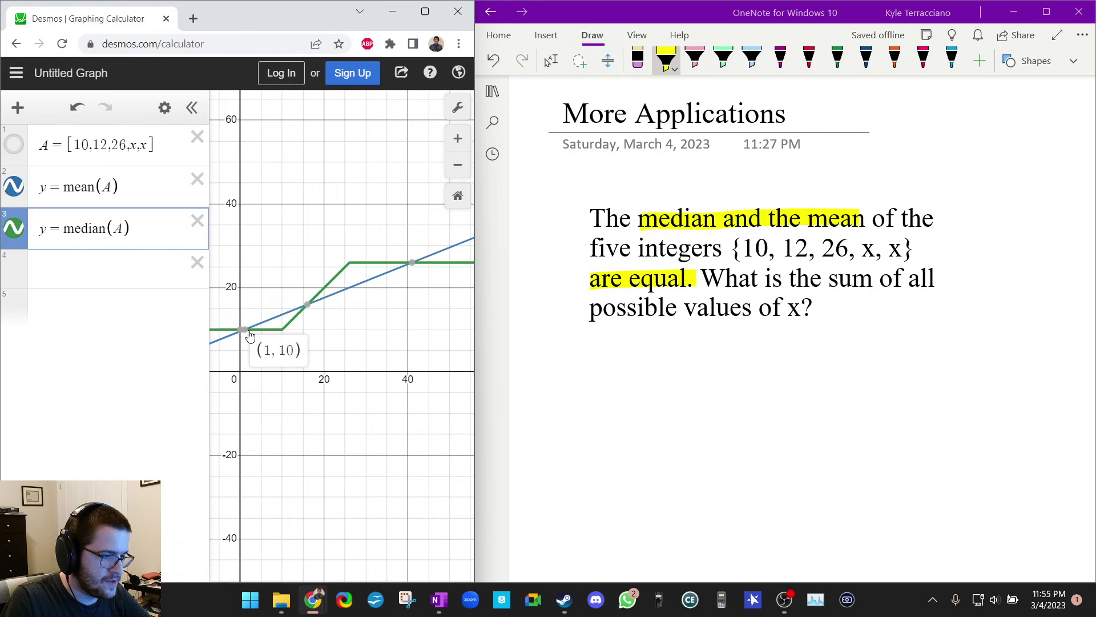
click(248, 331)
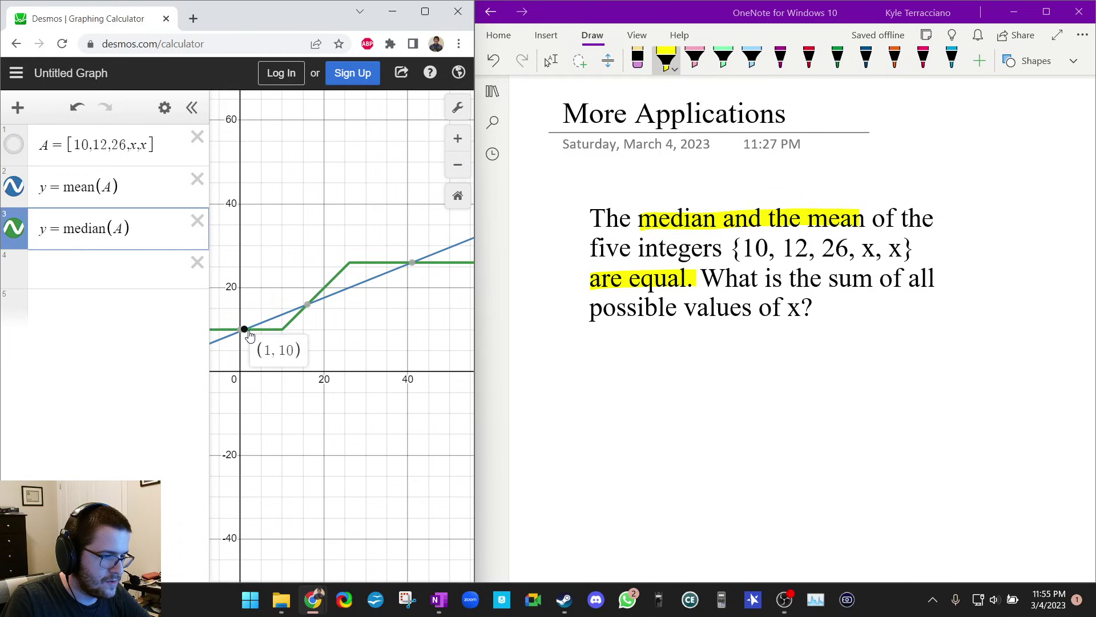
click(307, 305)
click(414, 264)
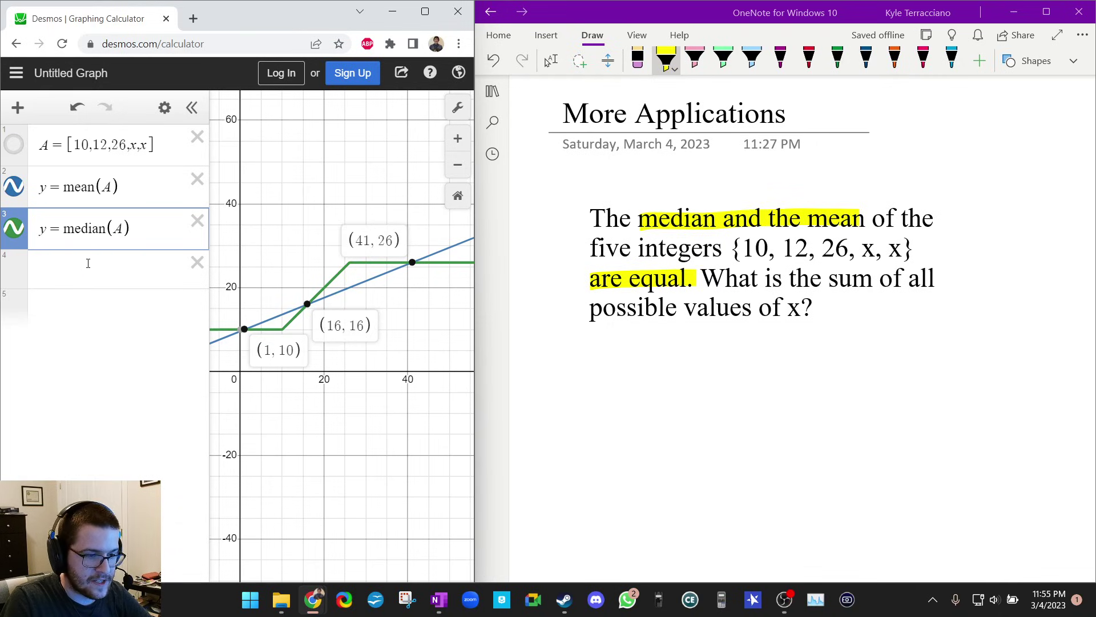
- Evaluate 1 + 16 + 41 = 58 on line 4
click(89, 270)
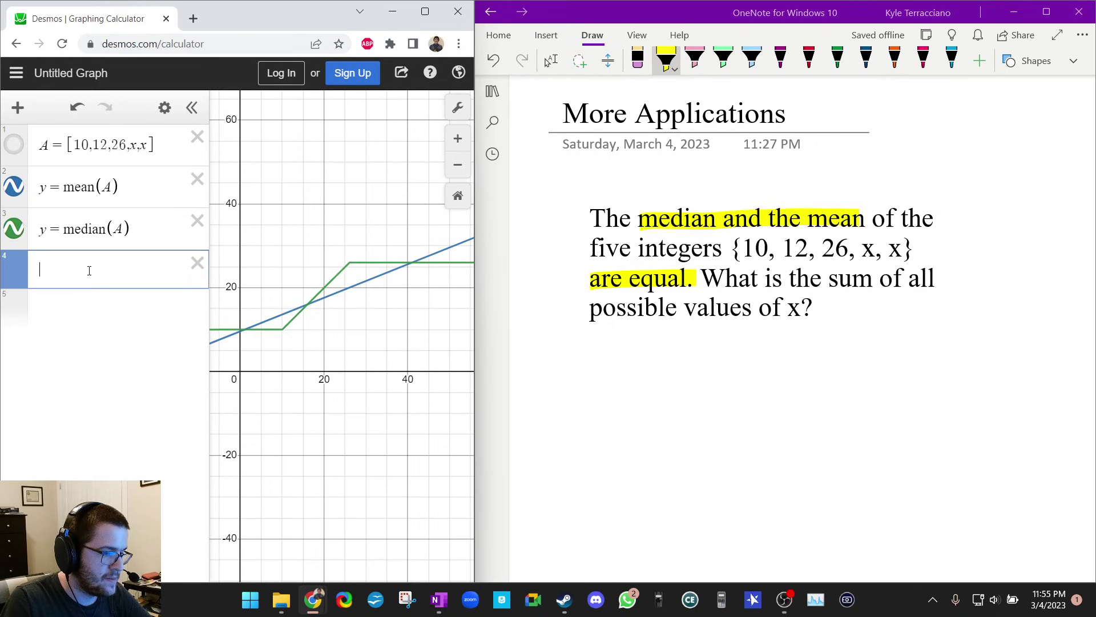
text(1 + 16)
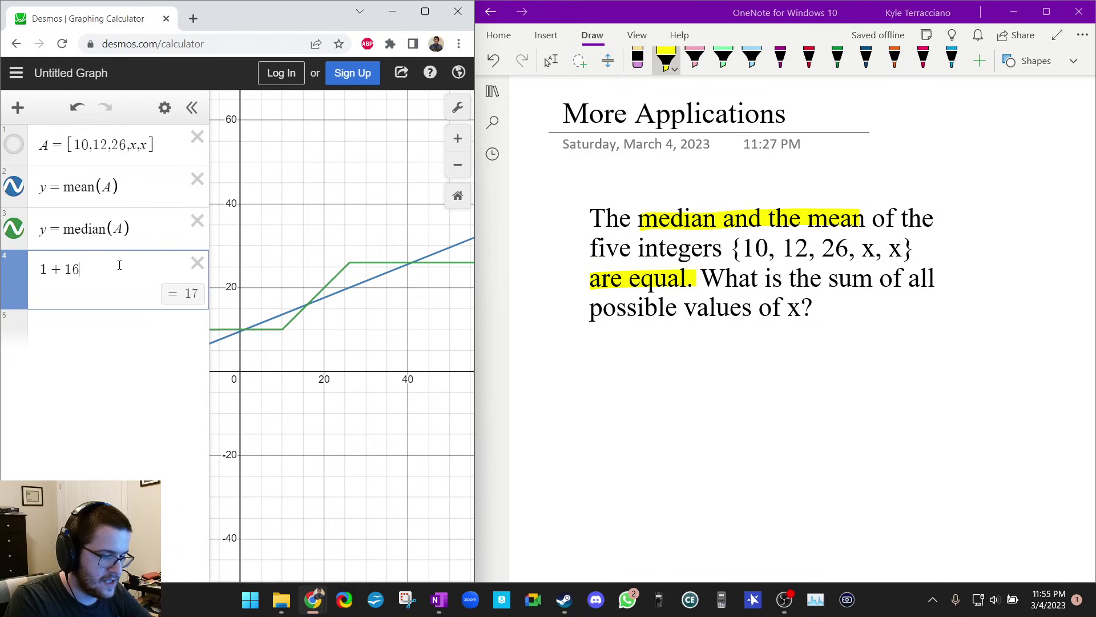
text( + 41)
key(Return)
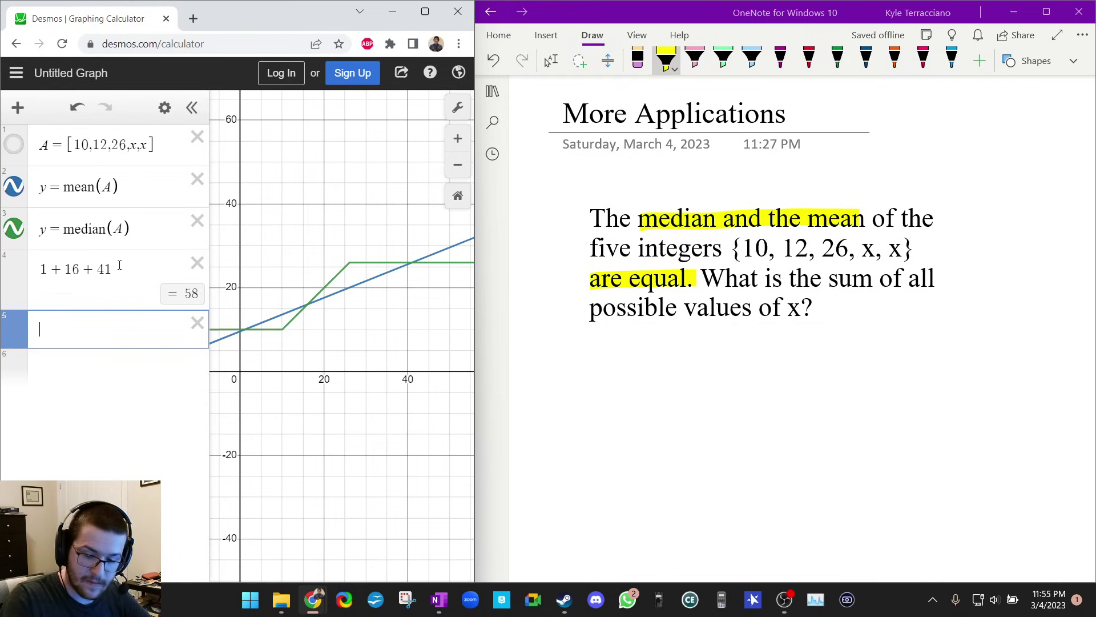
- Handwrite the answer 58 in magenta in OneNote and box it
click(780, 57)
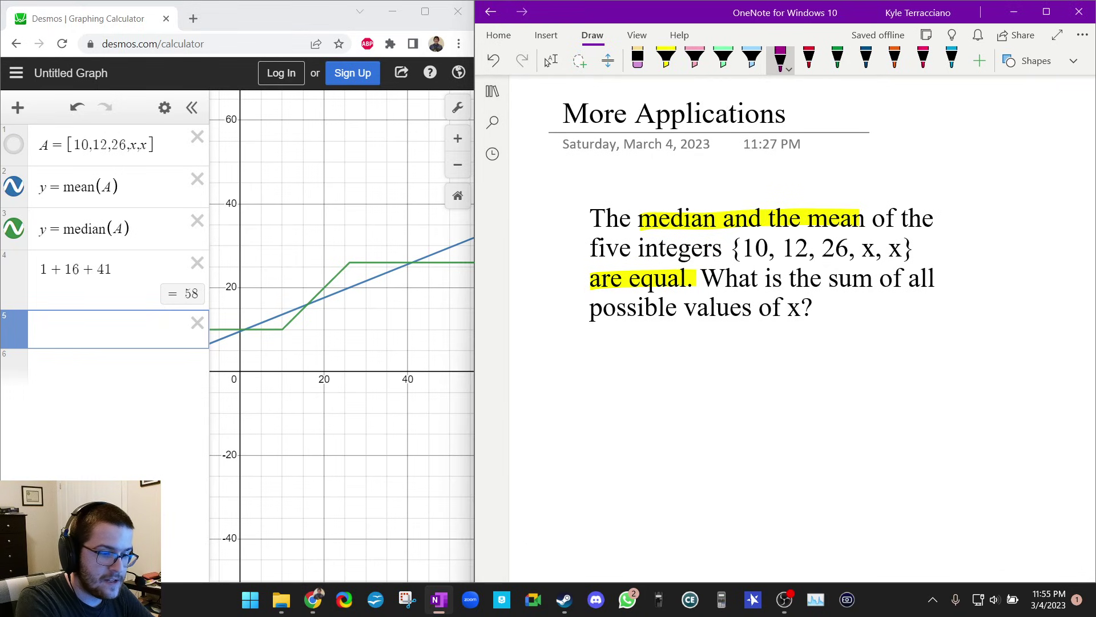
drag(631, 375, 628, 396)
mouse_move(631, 372)
mouse_down()
mouse_move(662, 366)
mouse_move(680, 394)
mouse_move(688, 379)
mouse_move(608, 406)
mouse_move(741, 432)
mouse_move(688, 355)
mouse_up()
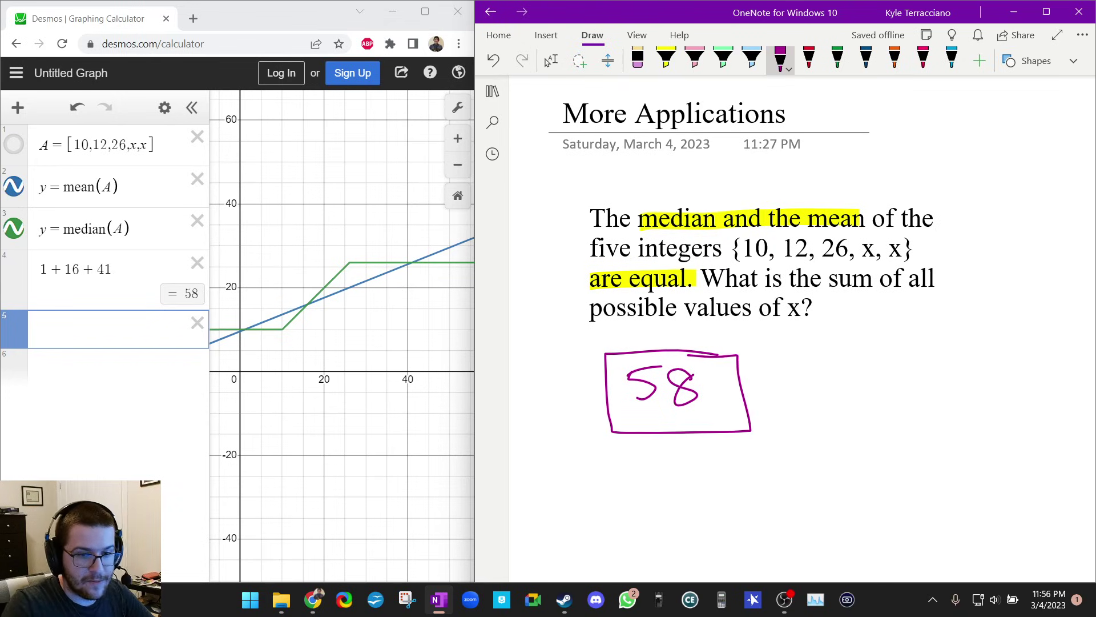